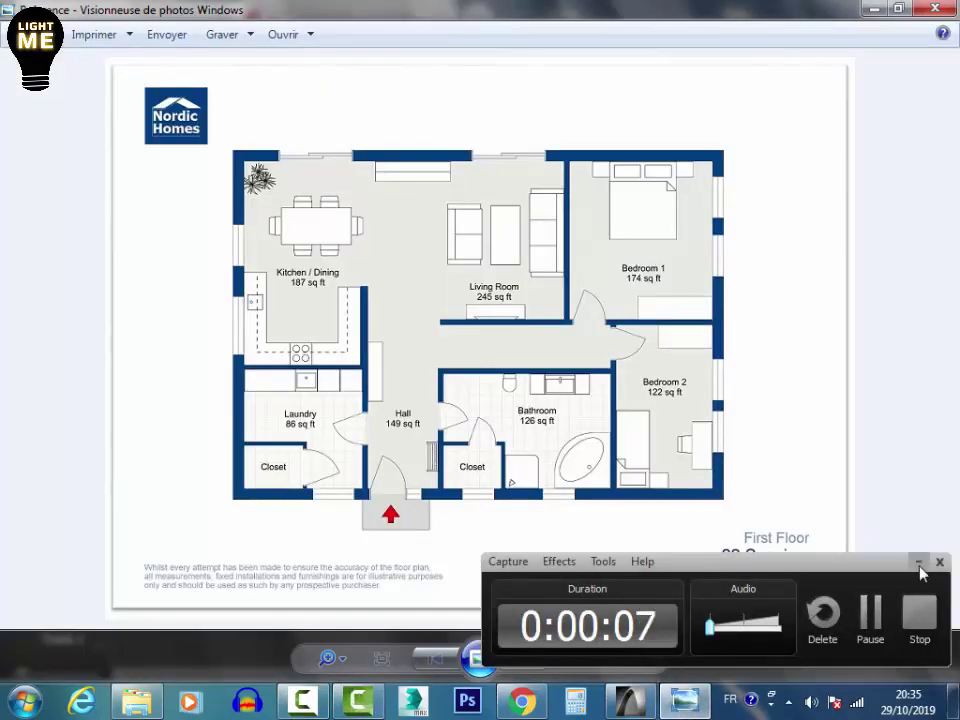
{"action": "left_click", "coordinate": [919, 566]}
{"action": "mouse_move", "coordinate": [538, 705]}
{"action": "scroll", "coordinate": [608, 408], "scroll_direction": "up", "scroll_amount": 1}
{"action": "left_click", "coordinate": [632, 703]}
{"action": "left_click", "coordinate": [680, 705]}
{"action": "left_click", "coordinate": [680, 705]}
Step: Browse the desktop folders and open the furnished 3D floor plan image
{"action": "left_click", "coordinate": [137, 700]}
{"action": "left_click_drag", "start_coordinate": [105, 158], "coordinate": [242, 130]}
{"action": "left_click", "coordinate": [155, 150]}
{"action": "left_click", "coordinate": [203, 235]}
{"action": "double_click", "coordinate": [510, 118]}
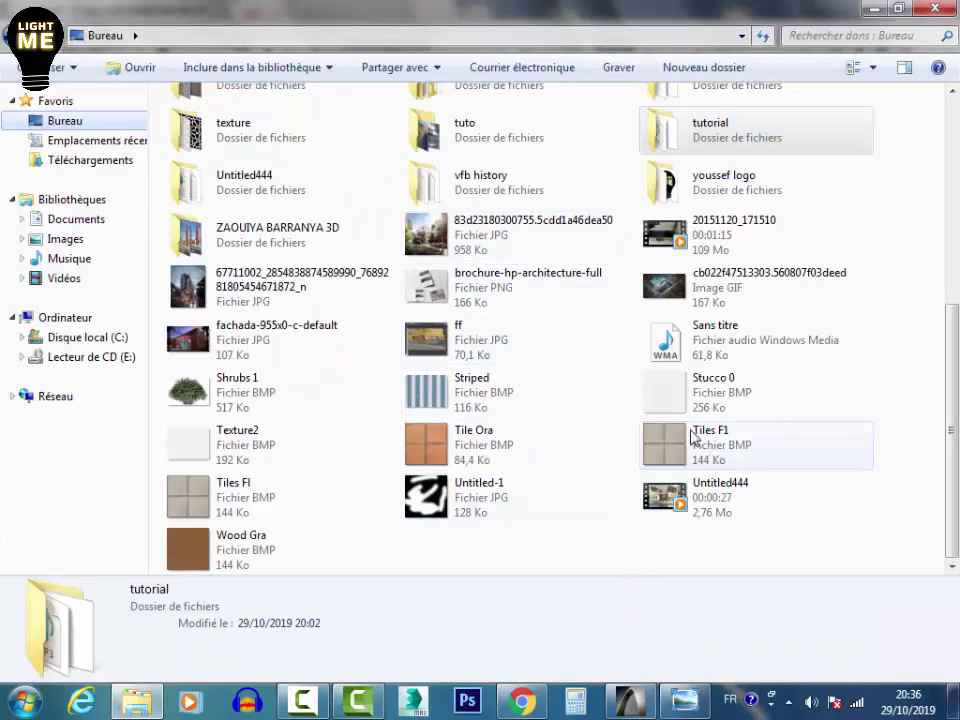
{"action": "left_click", "coordinate": [790, 145]}
{"action": "scroll", "coordinate": [340, 341], "scroll_direction": "up", "scroll_amount": 3}
{"action": "double_click", "coordinate": [720, 135]}
{"action": "double_click", "coordinate": [698, 378]}
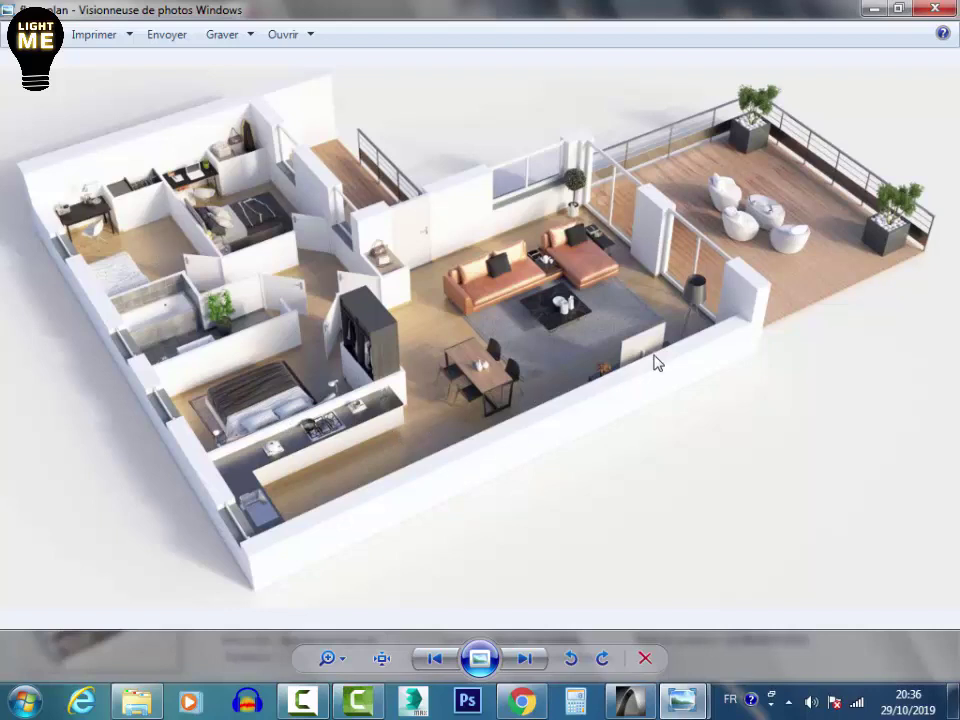
Step: Switch to ArchiCAD and delete the extra stories, keeping only the ground floor
{"action": "left_click", "coordinate": [637, 703]}
{"action": "scroll", "coordinate": [407, 411], "scroll_direction": "down", "scroll_amount": 2}
{"action": "scroll", "coordinate": [418, 388], "scroll_direction": "up", "scroll_amount": 3}
{"action": "left_click", "coordinate": [906, 223]}
{"action": "left_click", "coordinate": [906, 208]}
{"action": "right_click", "coordinate": [904, 214]}
{"action": "left_click", "coordinate": [790, 300]}
{"action": "left_click", "coordinate": [643, 307]}
{"action": "right_click", "coordinate": [900, 208]}
{"action": "left_click", "coordinate": [790, 297]}
{"action": "left_click", "coordinate": [643, 307]}
Step: Set the project's model unit to meter with 2 decimals, and change the layout unit and its decimals
{"action": "left_click", "coordinate": [258, 30]}
{"action": "mouse_move", "coordinate": [354, 231]}
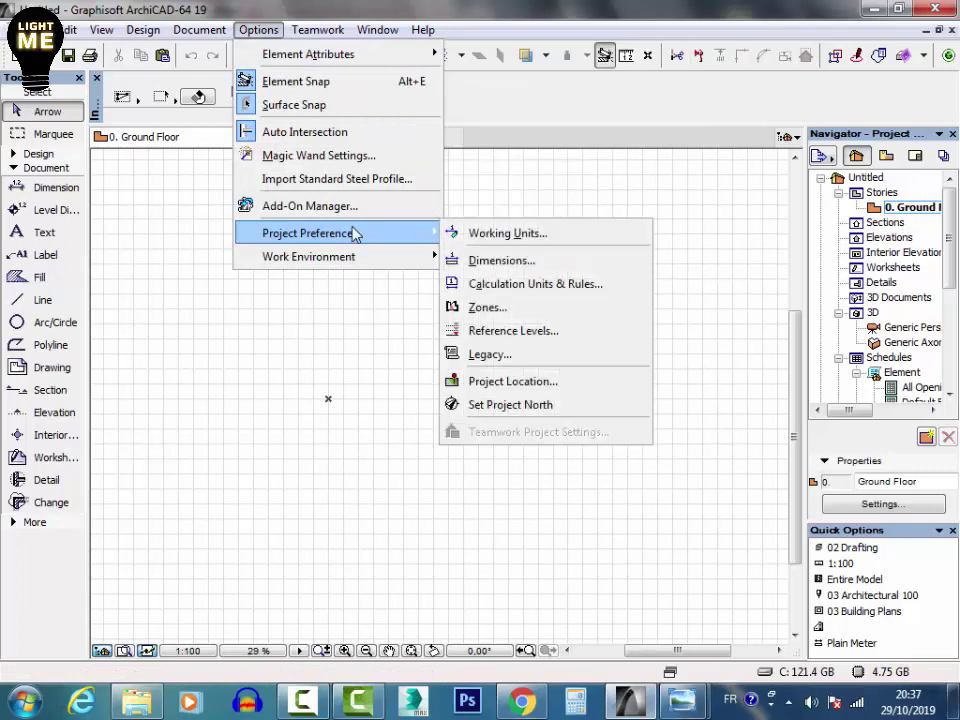
{"action": "left_click", "coordinate": [578, 240]}
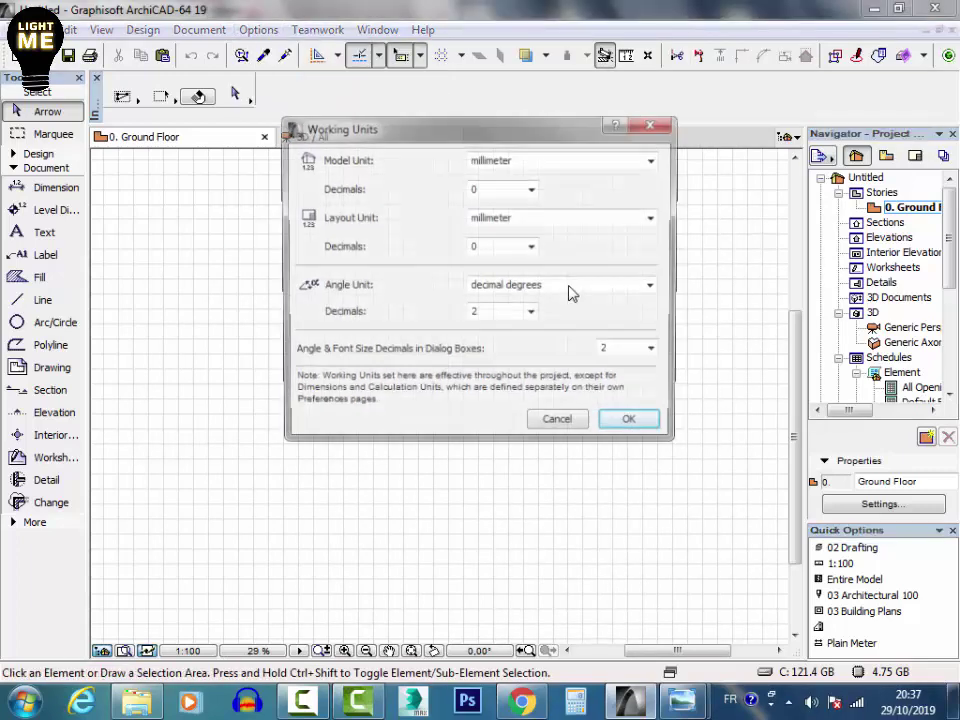
{"action": "left_click", "coordinate": [517, 160]}
{"action": "left_click", "coordinate": [520, 174]}
{"action": "left_click", "coordinate": [515, 193]}
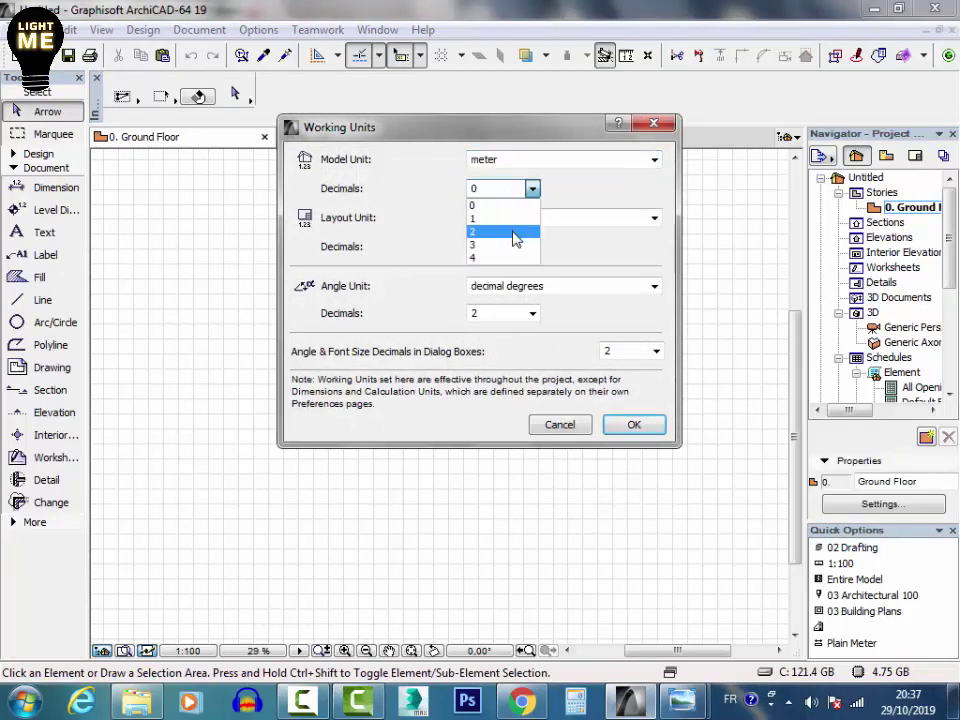
{"action": "left_click", "coordinate": [513, 237]}
{"action": "left_click", "coordinate": [521, 219]}
{"action": "scroll", "coordinate": [518, 235], "scroll_direction": "up", "scroll_amount": 1}
{"action": "left_click", "coordinate": [517, 232]}
{"action": "left_click", "coordinate": [520, 246]}
{"action": "left_click", "coordinate": [506, 286]}
{"action": "left_click", "coordinate": [640, 427]}
Step: Change the dimension format in the project's dimension preferences
{"action": "left_click", "coordinate": [258, 30]}
{"action": "mouse_move", "coordinate": [418, 240]}
{"action": "left_click", "coordinate": [528, 262]}
{"action": "left_click", "coordinate": [480, 344]}
{"action": "left_click", "coordinate": [445, 386]}
{"action": "left_click", "coordinate": [632, 548]}
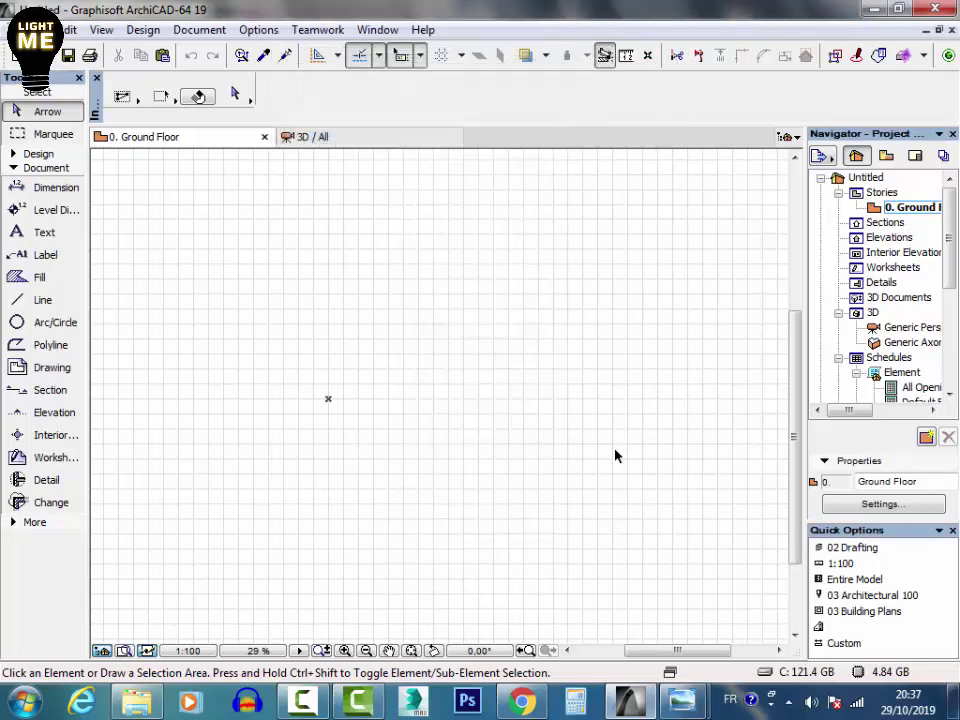
Step: Place the Reference image from the tutorial folder's FLOOR PLAN TUTO subfolder as an external drawing on the ground floor plan
{"action": "left_click", "coordinate": [40, 29]}
{"action": "mouse_move", "coordinate": [142, 298]}
{"action": "left_click", "coordinate": [312, 378]}
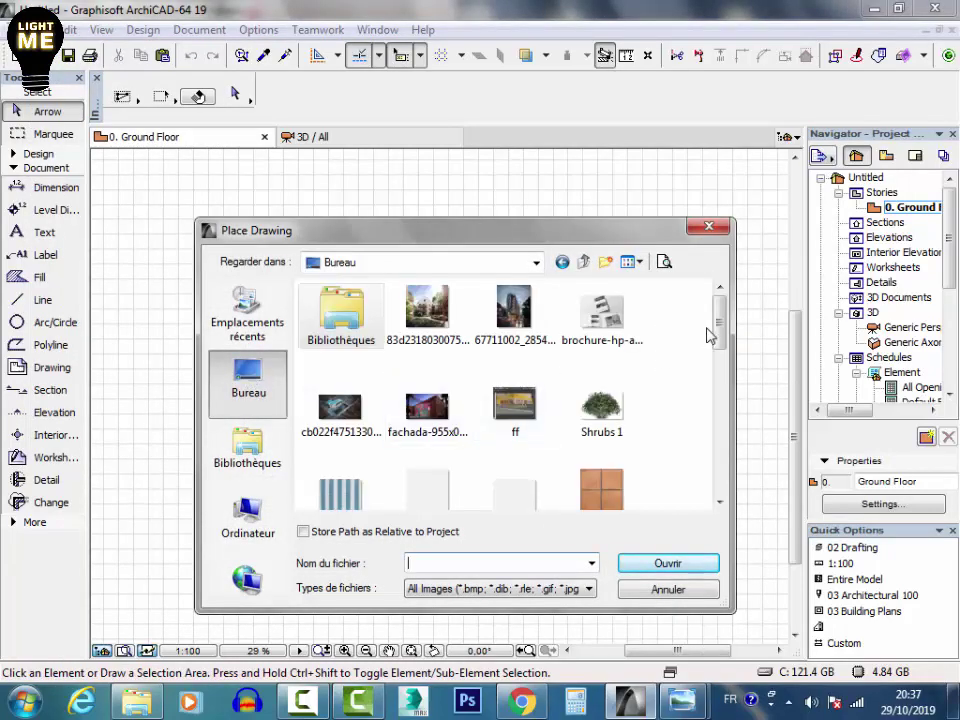
{"action": "left_click_drag", "start_coordinate": [719, 328], "coordinate": [724, 481]}
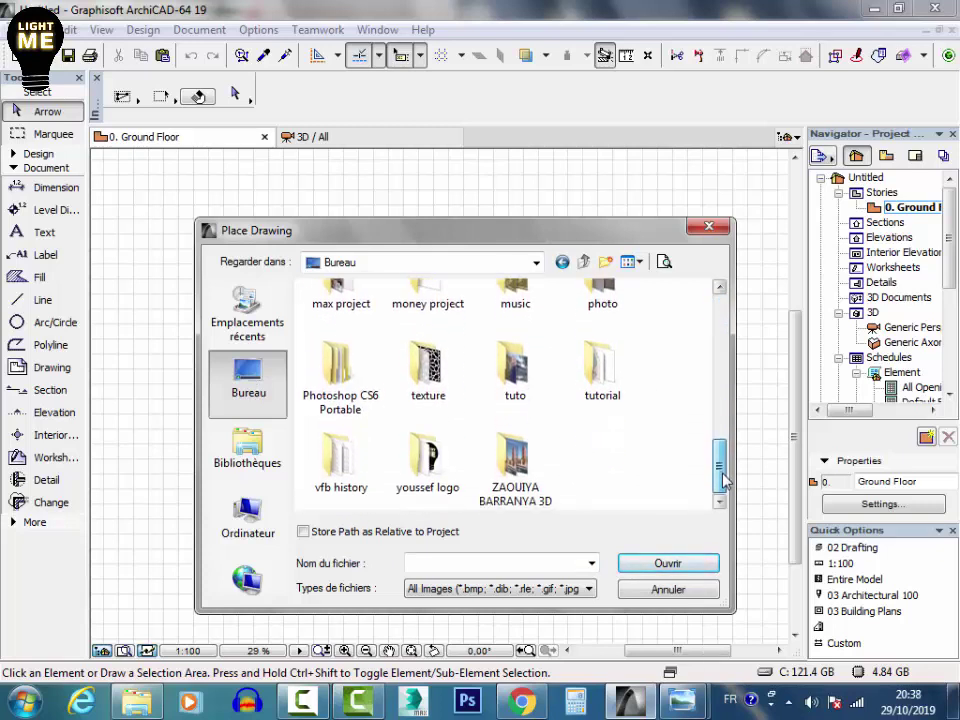
{"action": "double_click", "coordinate": [523, 386]}
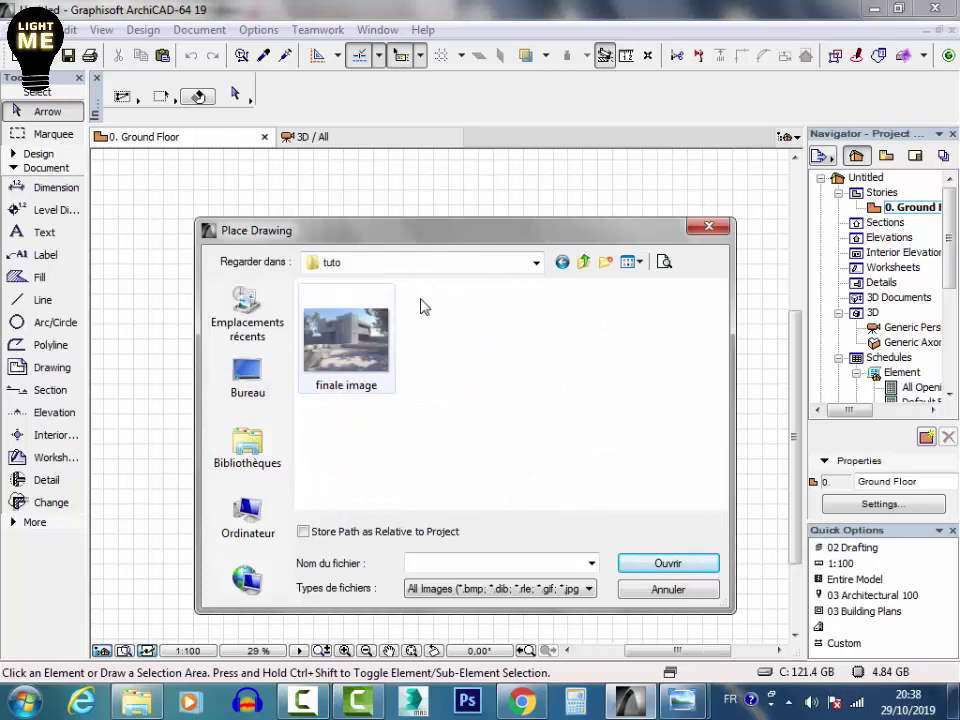
{"action": "left_click", "coordinate": [586, 264]}
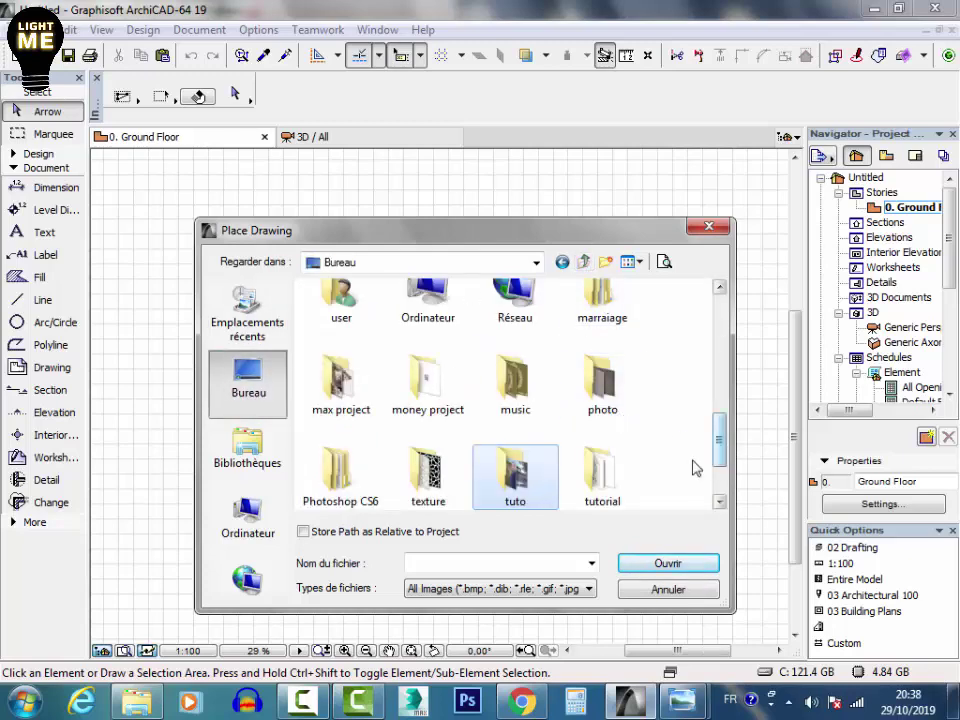
{"action": "double_click", "coordinate": [625, 475]}
{"action": "double_click", "coordinate": [380, 313]}
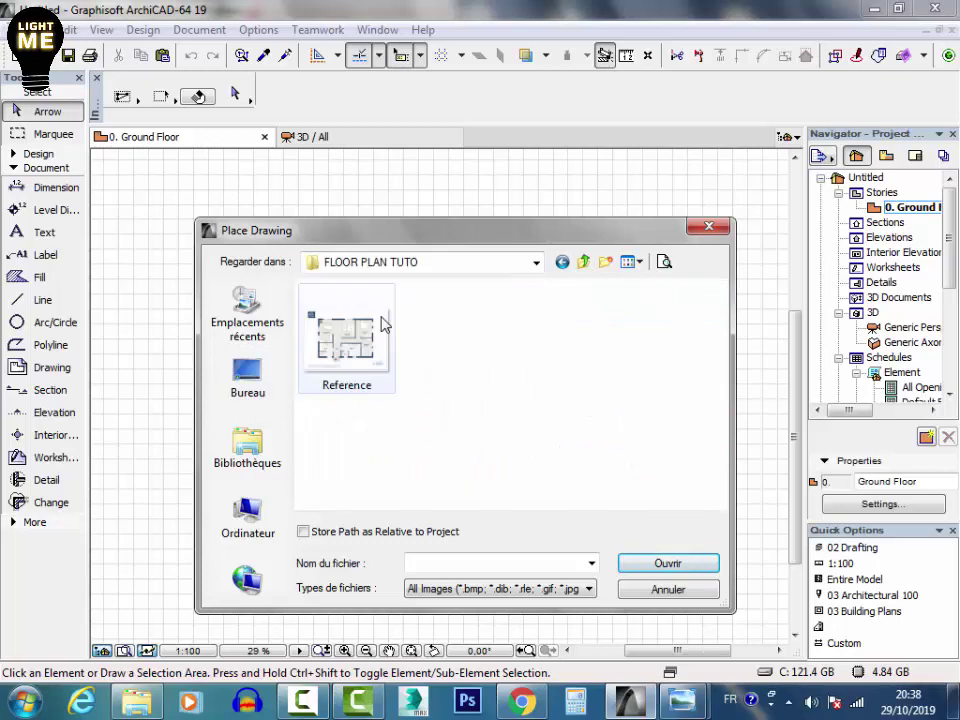
{"action": "double_click", "coordinate": [350, 362]}
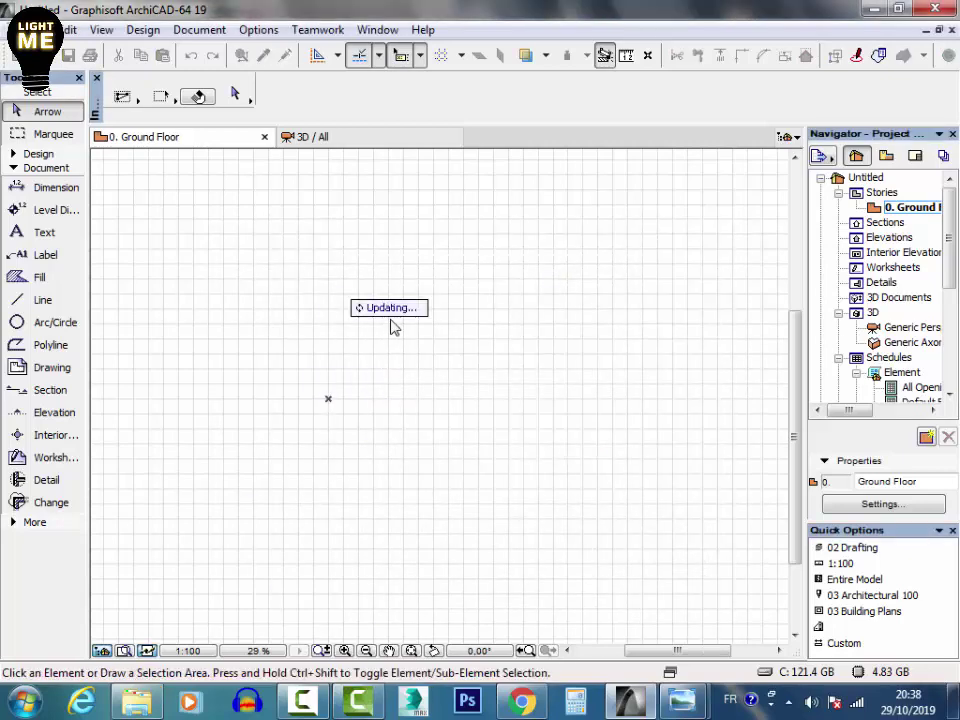
{"action": "scroll", "coordinate": [385, 313], "scroll_direction": "up", "scroll_amount": 5}
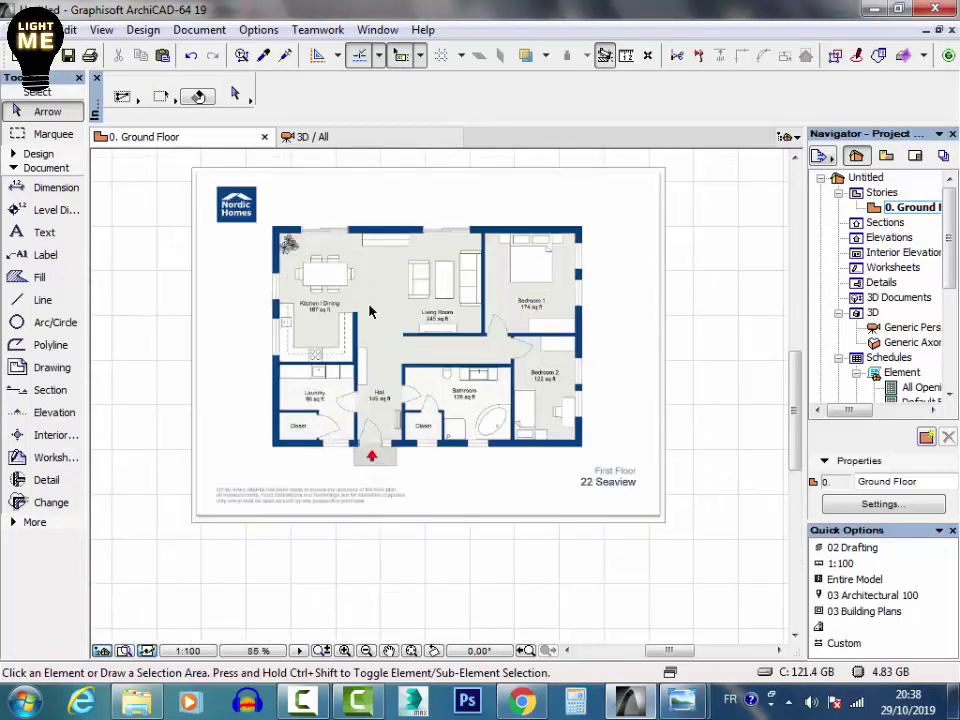
{"action": "middle_click_drag", "start_coordinate": [420, 318], "coordinate": [413, 403]}
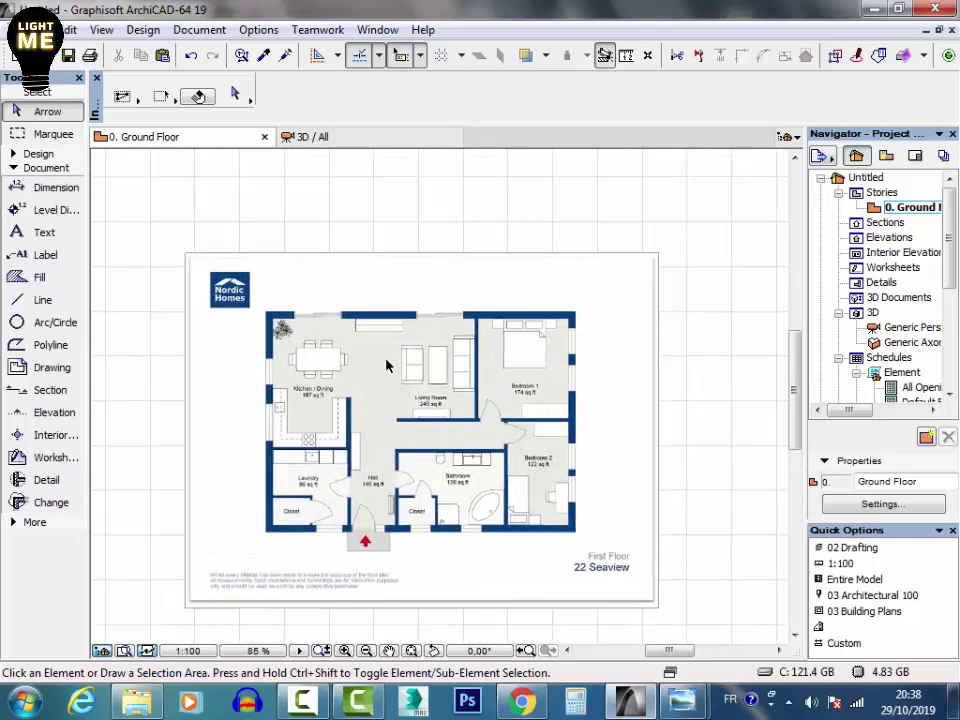
{"action": "left_click", "coordinate": [167, 242]}
{"action": "middle_click_drag", "start_coordinate": [671, 521], "coordinate": [671, 446]}
{"action": "left_click", "coordinate": [676, 505]}
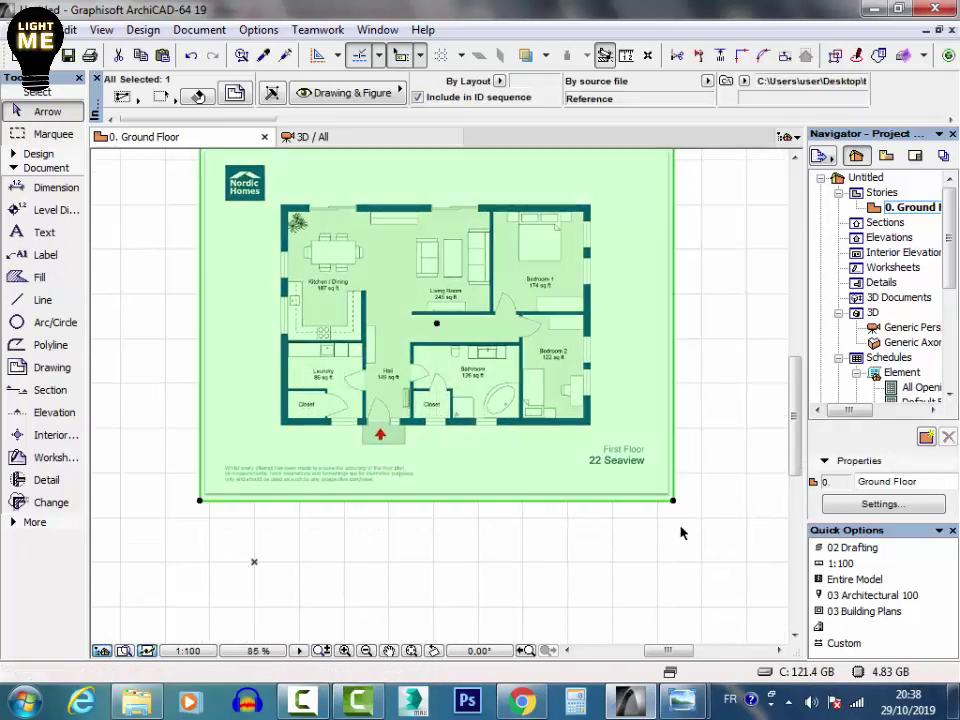
{"action": "left_click", "coordinate": [716, 400]}
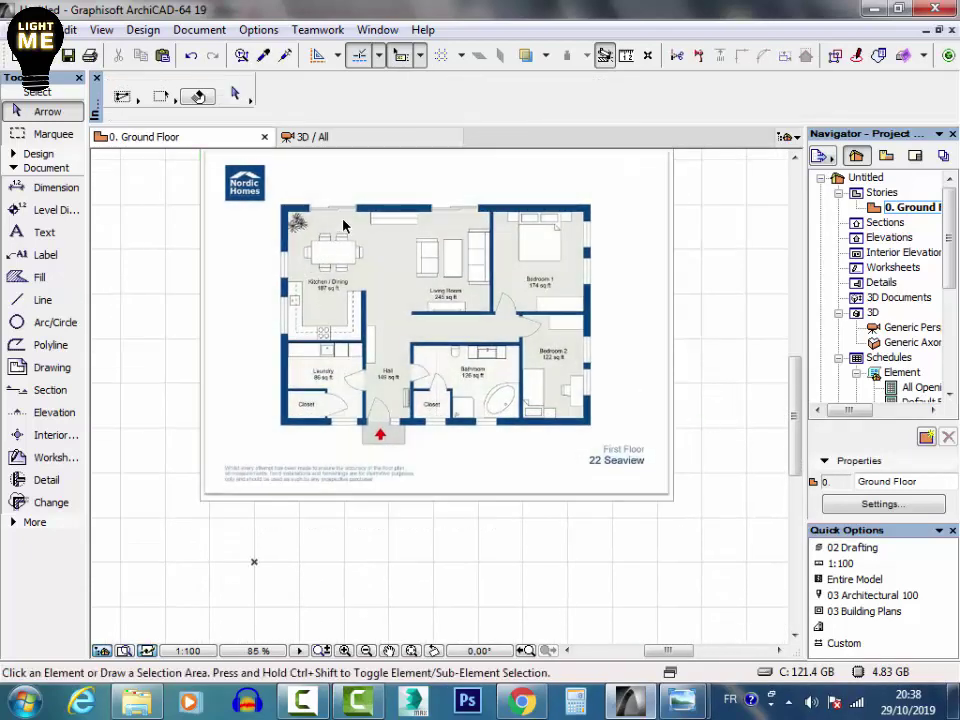
{"action": "scroll", "coordinate": [298, 219], "scroll_direction": "up", "scroll_amount": 1}
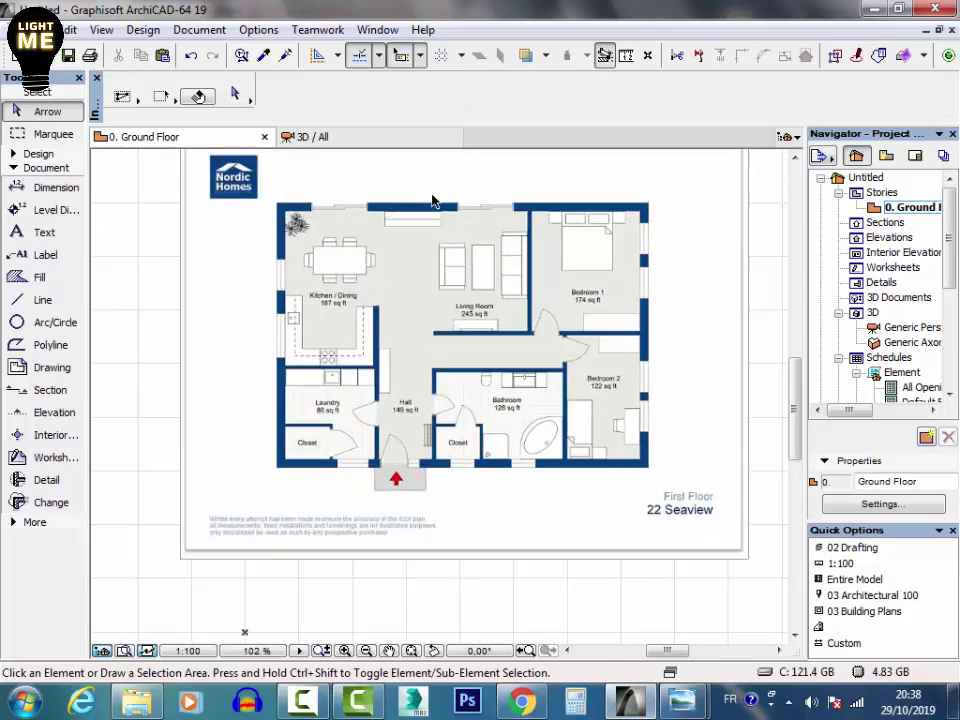
Step: Resize the floor plan image graphically, using the upper exterior wall's thickness as reference and giving it a length of 0,20
{"action": "scroll", "coordinate": [406, 199], "scroll_direction": "up", "scroll_amount": 10}
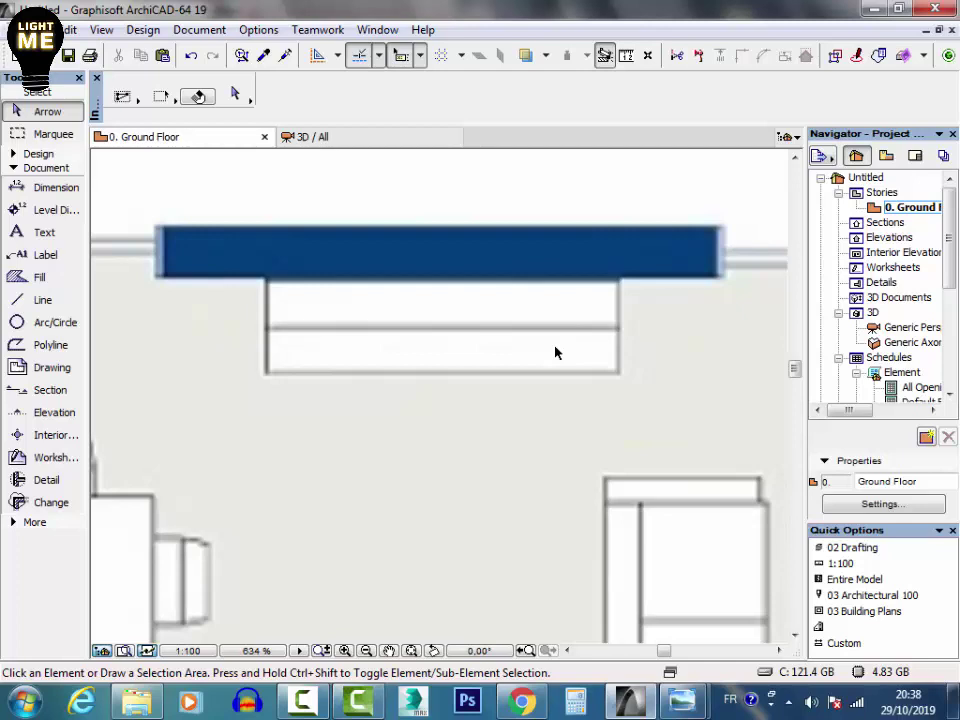
{"action": "left_click", "coordinate": [540, 436]}
{"action": "scroll", "coordinate": [510, 425], "scroll_direction": "down", "scroll_amount": 5}
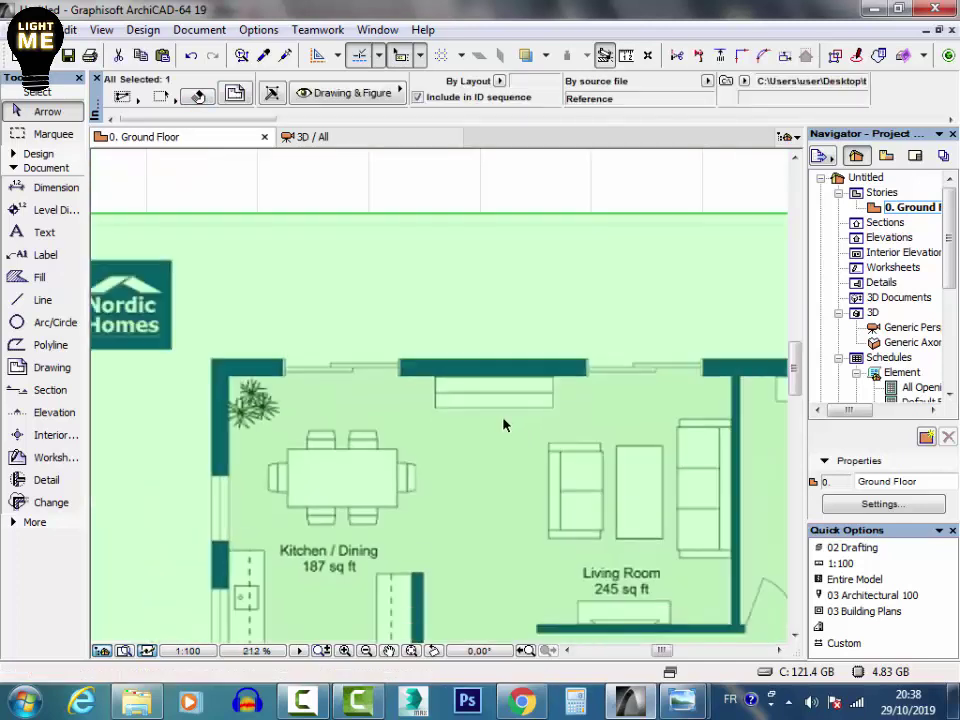
{"action": "middle_click_drag", "start_coordinate": [440, 343], "coordinate": [395, 220]}
{"action": "key", "text": "ctrl+k"}
{"action": "left_click", "coordinate": [404, 244]}
{"action": "left_click", "coordinate": [403, 243]}
{"action": "left_click", "coordinate": [524, 404]}
{"action": "scroll", "coordinate": [424, 272], "scroll_direction": "up", "scroll_amount": 6}
{"action": "left_click", "coordinate": [406, 264]}
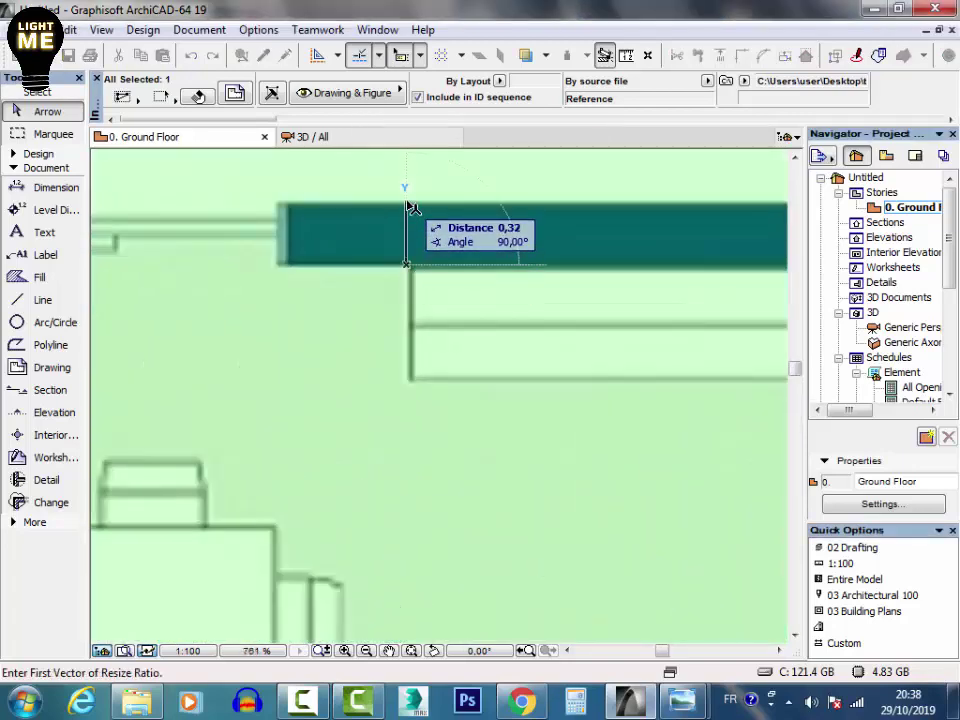
{"action": "left_click", "coordinate": [406, 210]}
{"action": "type", "text": "0,"}
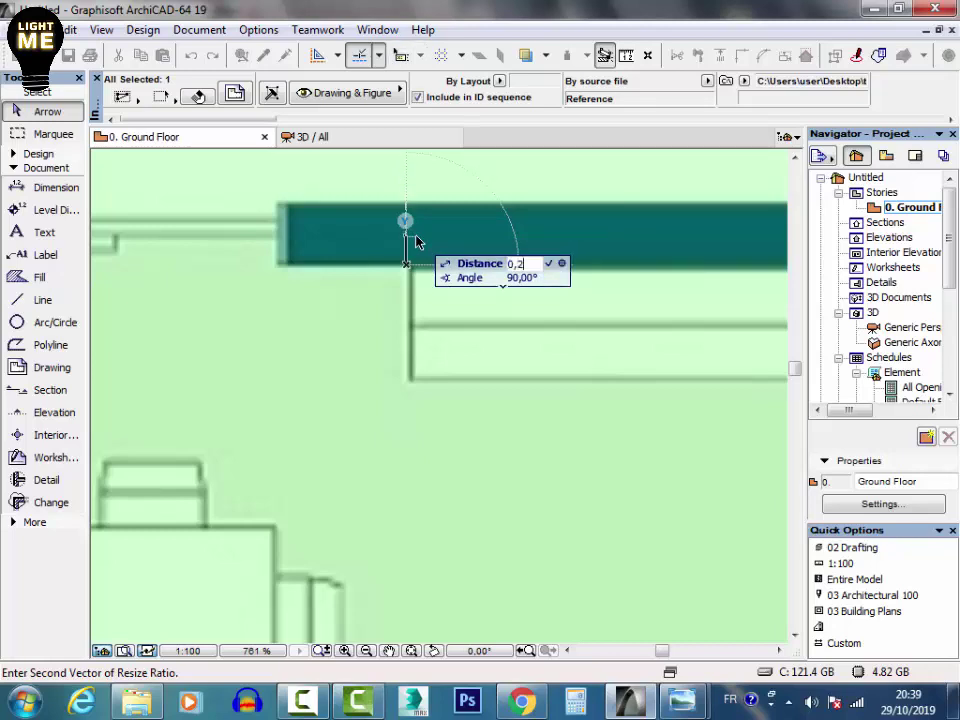
{"action": "type", "text": "20"}
{"action": "key", "text": "Return"}
{"action": "scroll", "coordinate": [555, 253], "scroll_direction": "down", "scroll_amount": 10}
{"action": "scroll", "coordinate": [397, 309], "scroll_direction": "up", "scroll_amount": 4}
{"action": "key", "text": "Escape"}
{"action": "left_click", "coordinate": [20, 168]}
{"action": "left_click", "coordinate": [30, 154]}
{"action": "left_click", "coordinate": [40, 285]}
{"action": "left_click", "coordinate": [200, 202]}
{"action": "right_click", "coordinate": [200, 201]}
{"action": "left_click", "coordinate": [259, 348]}
{"action": "left_click", "coordinate": [271, 263]}
{"action": "right_click", "coordinate": [285, 277]}
{"action": "left_click", "coordinate": [328, 424]}
{"action": "left_click", "coordinate": [255, 258]}
{"action": "left_click", "coordinate": [688, 557]}
Step: Configure the default wall settings for tracing the exterior walls
{"action": "left_click", "coordinate": [30, 111]}
{"action": "left_click", "coordinate": [45, 174]}
{"action": "scroll", "coordinate": [300, 275], "scroll_direction": "up", "scroll_amount": 6}
{"action": "left_click", "coordinate": [235, 94]}
{"action": "left_click", "coordinate": [484, 153]}
{"action": "left_click", "coordinate": [622, 237]}
{"action": "left_click", "coordinate": [654, 619]}
Step: Trace the four exterior walls of the floor plan as a closed rectangle through the building's outer corners
{"action": "left_click", "coordinate": [188, 260]}
{"action": "scroll", "coordinate": [369, 223], "scroll_direction": "down", "scroll_amount": 5}
{"action": "middle_click_drag", "start_coordinate": [525, 218], "coordinate": [369, 255]}
{"action": "scroll", "coordinate": [560, 228], "scroll_direction": "up", "scroll_amount": 3}
{"action": "left_click", "coordinate": [555, 230]}
{"action": "scroll", "coordinate": [555, 235], "scroll_direction": "down", "scroll_amount": 5}
{"action": "scroll", "coordinate": [560, 330], "scroll_direction": "up", "scroll_amount": 2}
{"action": "left_click", "coordinate": [549, 514]}
{"action": "middle_click_drag", "start_coordinate": [412, 529], "coordinate": [835, 509]}
{"action": "scroll", "coordinate": [348, 487], "scroll_direction": "up", "scroll_amount": 1}
{"action": "left_click", "coordinate": [343, 491]}
{"action": "scroll", "coordinate": [364, 396], "scroll_direction": "down", "scroll_amount": 4}
{"action": "scroll", "coordinate": [280, 275], "scroll_direction": "up", "scroll_amount": 2}
{"action": "left_click", "coordinate": [322, 258]}
{"action": "left_click", "coordinate": [52, 111]}
{"action": "left_click", "coordinate": [57, 177]}
{"action": "scroll", "coordinate": [438, 281], "scroll_direction": "down", "scroll_amount": 3}
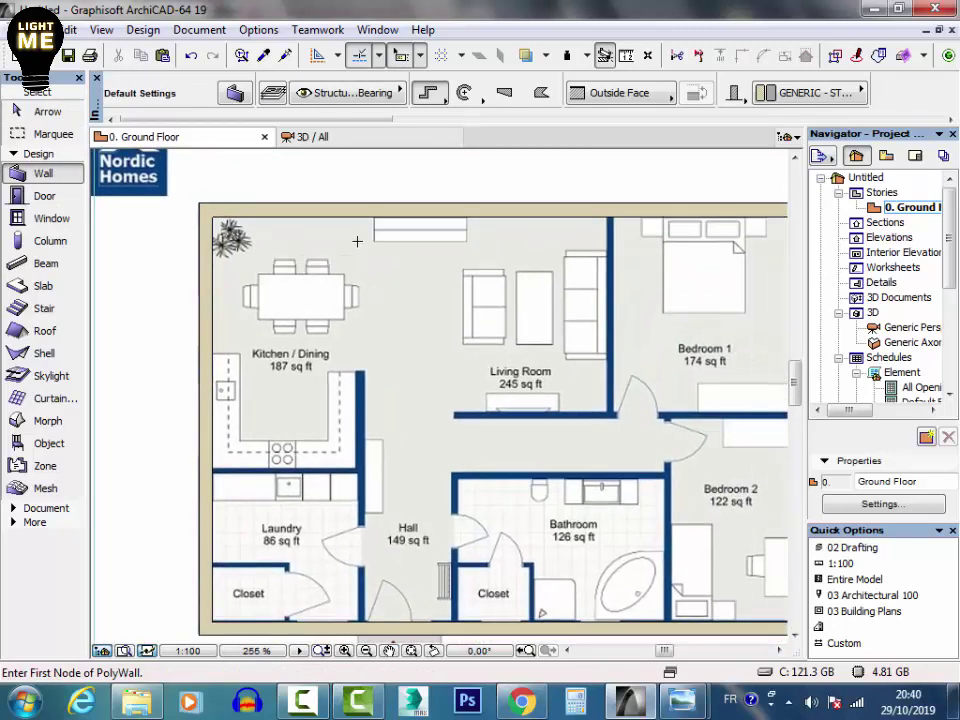
{"action": "scroll", "coordinate": [343, 240], "scroll_direction": "up", "scroll_amount": 2}
{"action": "left_click", "coordinate": [45, 111]}
Step: Override the cut fill pens of the exterior walls with new fill and background pens for a blue fill
{"action": "mouse_move", "coordinate": [327, 261]}
{"action": "left_click", "coordinate": [40, 174]}
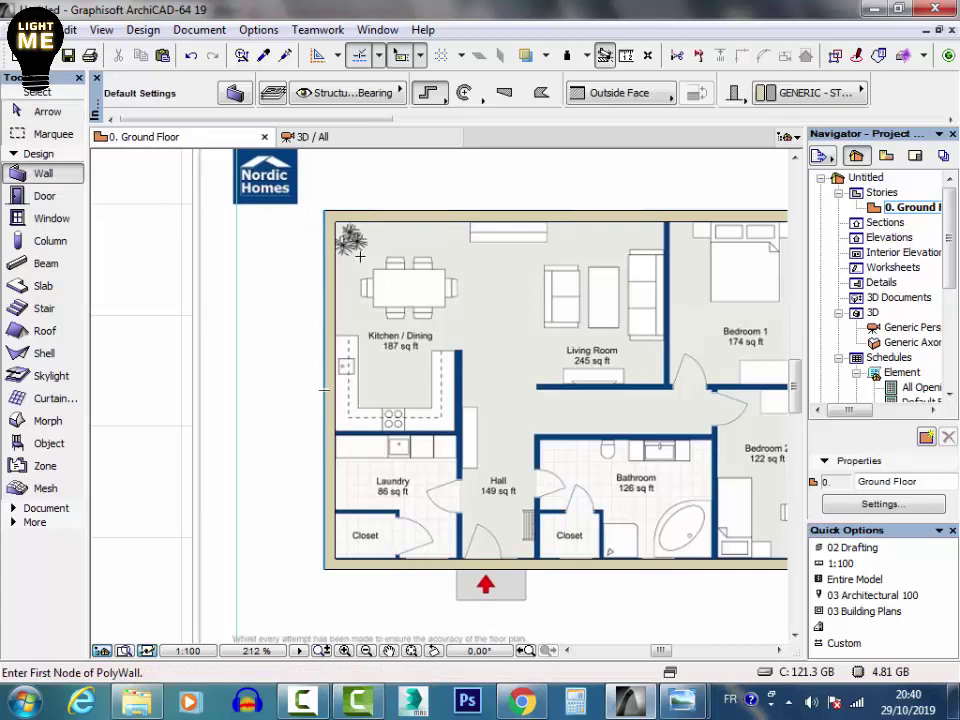
{"action": "left_click", "coordinate": [327, 390], "text": "shift"}
{"action": "left_click", "coordinate": [583, 118]}
{"action": "left_click_drag", "start_coordinate": [542, 118], "coordinate": [426, 118]}
{"action": "left_click", "coordinate": [533, 94]}
{"action": "left_click", "coordinate": [945, 206]}
{"action": "left_click", "coordinate": [945, 206]}
{"action": "left_click", "coordinate": [945, 187]}
{"action": "left_click", "coordinate": [627, 263]}
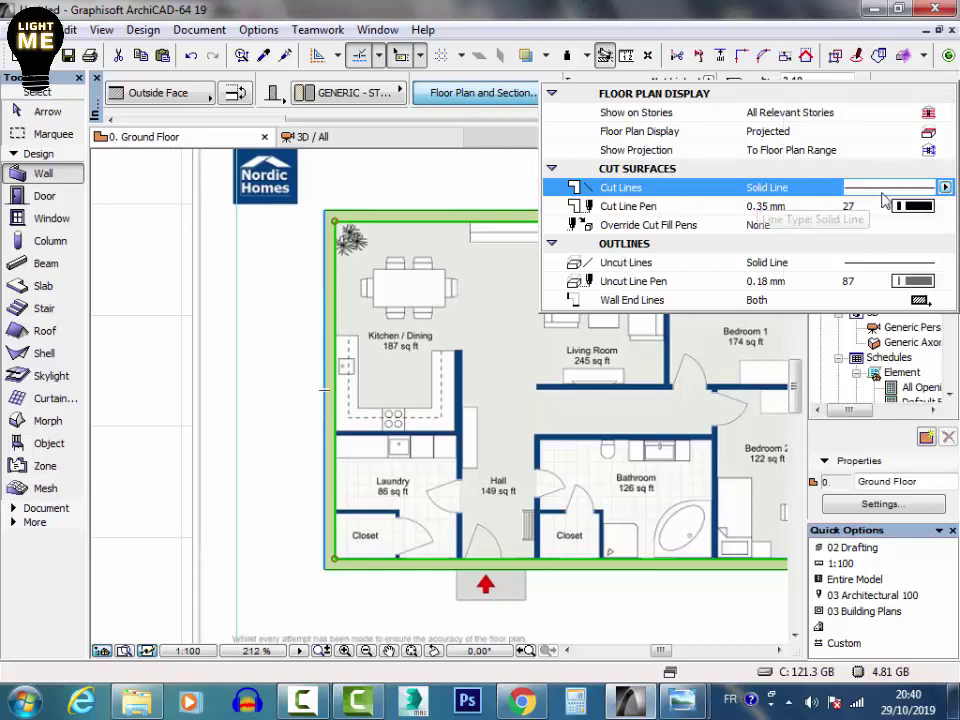
{"action": "left_click", "coordinate": [945, 206]}
{"action": "left_click", "coordinate": [945, 228]}
{"action": "left_click", "coordinate": [946, 225]}
{"action": "left_click", "coordinate": [910, 284]}
{"action": "left_click", "coordinate": [945, 244]}
{"action": "left_click", "coordinate": [874, 480]}
{"action": "left_click", "coordinate": [945, 262]}
{"action": "left_click", "coordinate": [874, 498]}
{"action": "left_click", "coordinate": [45, 111]}
{"action": "left_click", "coordinate": [115, 218]}
{"action": "left_click", "coordinate": [263, 238]}
Step: Set the default wall thickness to 0,10 for the interior partitions
{"action": "scroll", "coordinate": [360, 410], "scroll_direction": "up", "scroll_amount": 1}
{"action": "scroll", "coordinate": [361, 467], "scroll_direction": "down", "scroll_amount": 2}
{"action": "scroll", "coordinate": [673, 453], "scroll_direction": "up", "scroll_amount": 1}
{"action": "scroll", "coordinate": [659, 480], "scroll_direction": "up", "scroll_amount": 1}
{"action": "scroll", "coordinate": [763, 403], "scroll_direction": "up", "scroll_amount": 6}
{"action": "scroll", "coordinate": [392, 446], "scroll_direction": "down", "scroll_amount": 5}
{"action": "middle_click_drag", "start_coordinate": [686, 388], "coordinate": [504, 381]}
{"action": "left_click", "coordinate": [18, 175]}
{"action": "key", "text": "ctrl+t"}
{"action": "left_click", "coordinate": [646, 243]}
{"action": "type", "text": "0,10"}
{"action": "key", "text": "Return"}
Step: Draw the L-shaped partition around Bedroom 1, from the upper exterior wall down beside the living room and across to the outer wall
{"action": "middle_click_drag", "start_coordinate": [677, 327], "coordinate": [461, 490]}
{"action": "scroll", "coordinate": [420, 400], "scroll_direction": "up", "scroll_amount": 3}
{"action": "left_click", "coordinate": [429, 203]}
{"action": "left_click", "coordinate": [696, 94]}
{"action": "left_click", "coordinate": [429, 544]}
{"action": "double_click", "coordinate": [734, 544]}
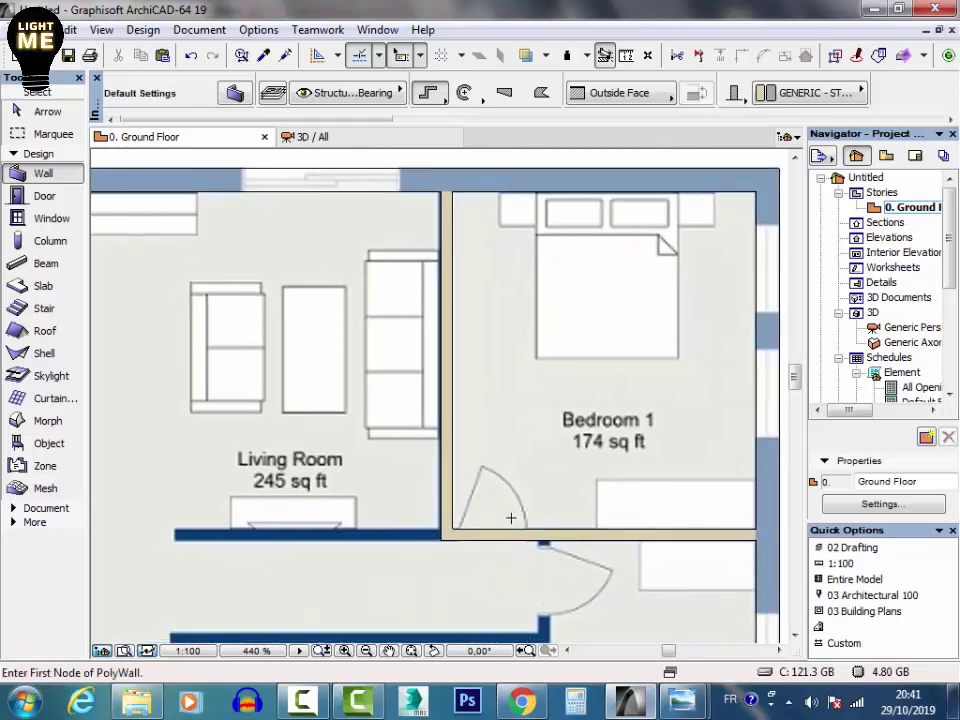
Step: Draw the straight partition along the lower edge of the living room, from the Bedroom 1 wall corner to its free end
{"action": "key", "text": "Escape"}
{"action": "left_click", "coordinate": [463, 534]}
{"action": "key", "text": "Escape"}
{"action": "left_click", "coordinate": [465, 536]}
{"action": "scroll", "coordinate": [455, 524], "scroll_direction": "down", "scroll_amount": 3}
{"action": "left_click", "coordinate": [349, 528]}
{"action": "key", "text": "Escape"}
Step: Draw the partition between the Bathroom and Bedroom 2, from the lower exterior wall up to the Bedroom 1 partition
{"action": "key", "text": "w"}
{"action": "middle_click_drag", "start_coordinate": [420, 559], "coordinate": [420, 289]}
{"action": "scroll", "coordinate": [590, 480], "scroll_direction": "up", "scroll_amount": 1}
{"action": "left_click", "coordinate": [600, 499]}
{"action": "double_click", "coordinate": [599, 203]}
Step: Draw the L-shaped bathroom partition along the corridor and hall, plus the L-shaped closet partition inside the bathroom
{"action": "left_click", "coordinate": [593, 289]}
{"action": "left_click", "coordinate": [289, 289]}
{"action": "double_click", "coordinate": [295, 492]}
{"action": "left_click", "coordinate": [293, 419]}
{"action": "left_click", "coordinate": [398, 419]}
{"action": "double_click", "coordinate": [400, 494]}
Step: Draw the partition separating the hall from the laundry and kitchen, from the lower exterior wall to the kitchen counter's end
{"action": "middle_click_drag", "start_coordinate": [183, 494], "coordinate": [392, 509]}
{"action": "left_click", "coordinate": [367, 512]}
{"action": "scroll", "coordinate": [380, 430], "scroll_direction": "down", "scroll_amount": 2}
{"action": "scroll", "coordinate": [372, 330], "scroll_direction": "up", "scroll_amount": 2}
{"action": "double_click", "coordinate": [368, 326]}
Step: Draw the horizontal partition between the kitchen and the laundry, from the hall partition to the exterior wall
{"action": "left_click", "coordinate": [357, 459]}
{"action": "key", "text": "Escape"}
{"action": "scroll", "coordinate": [345, 459], "scroll_direction": "up", "scroll_amount": 2}
{"action": "left_click", "coordinate": [363, 462]}
{"action": "scroll", "coordinate": [290, 456], "scroll_direction": "down", "scroll_amount": 2}
{"action": "double_click", "coordinate": [446, 464]}
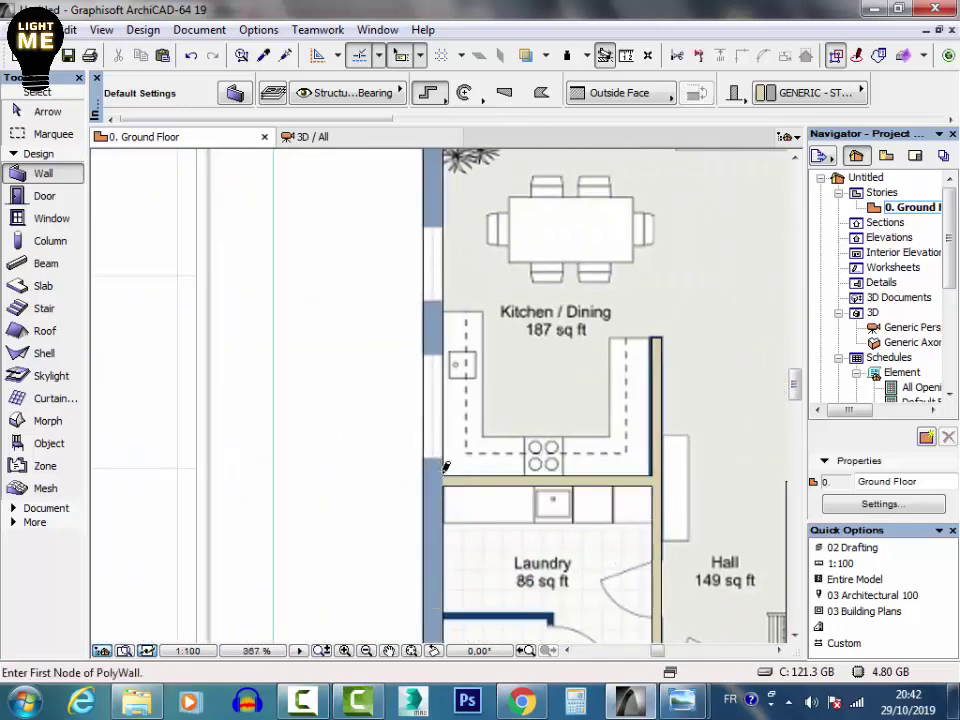
Step: Draw the L-shaped partition around the laundry closet, from the lower exterior wall across to the side exterior wall
{"action": "scroll", "coordinate": [447, 420], "scroll_direction": "down", "scroll_amount": 2}
{"action": "scroll", "coordinate": [447, 360], "scroll_direction": "up", "scroll_amount": 6}
{"action": "left_click", "coordinate": [455, 376]}
{"action": "scroll", "coordinate": [471, 306], "scroll_direction": "up", "scroll_amount": 3}
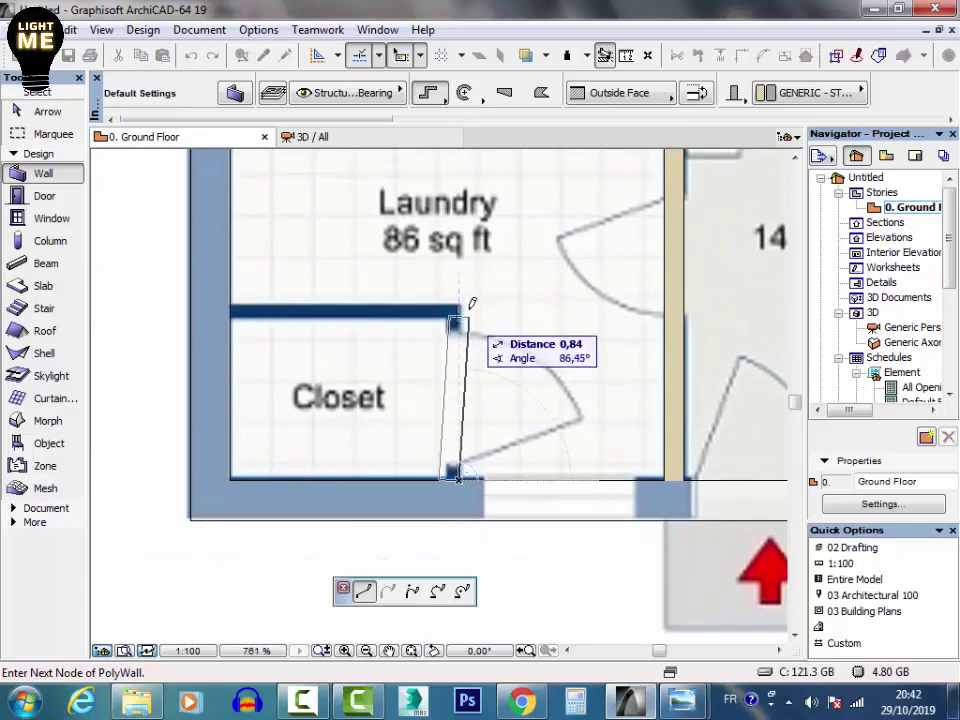
{"action": "double_click", "coordinate": [234, 302]}
{"action": "scroll", "coordinate": [232, 302], "scroll_direction": "down", "scroll_amount": 5}
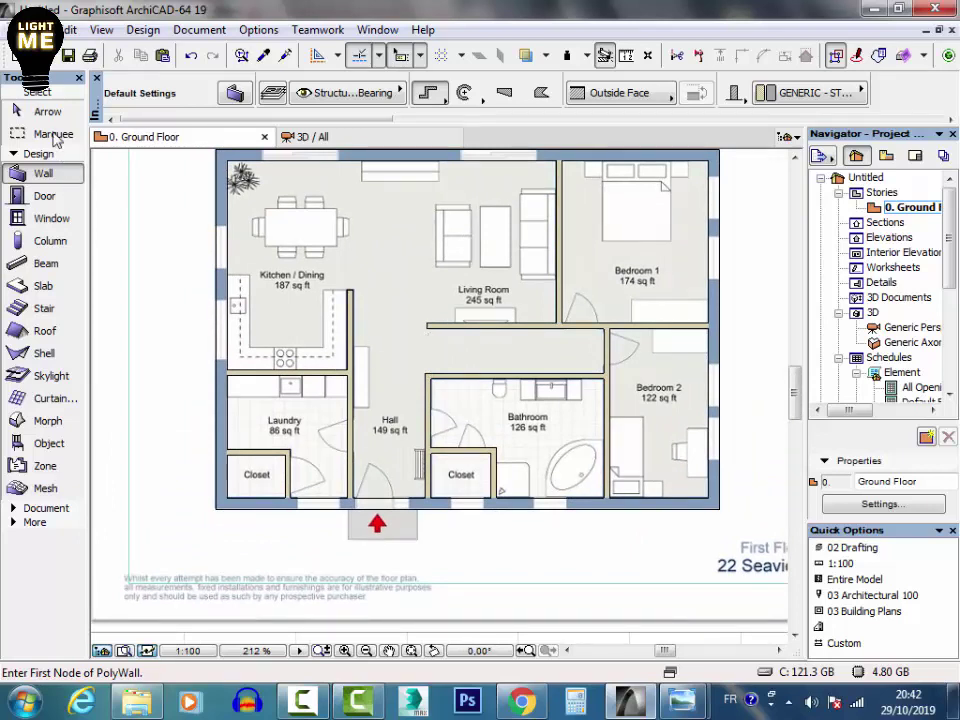
Step: Set the default window type to Double Window 19 from the Basic Windows 19 library
{"action": "left_click", "coordinate": [47, 112]}
{"action": "left_click", "coordinate": [52, 219]}
{"action": "middle_click_drag", "start_coordinate": [408, 166], "coordinate": [338, 341]}
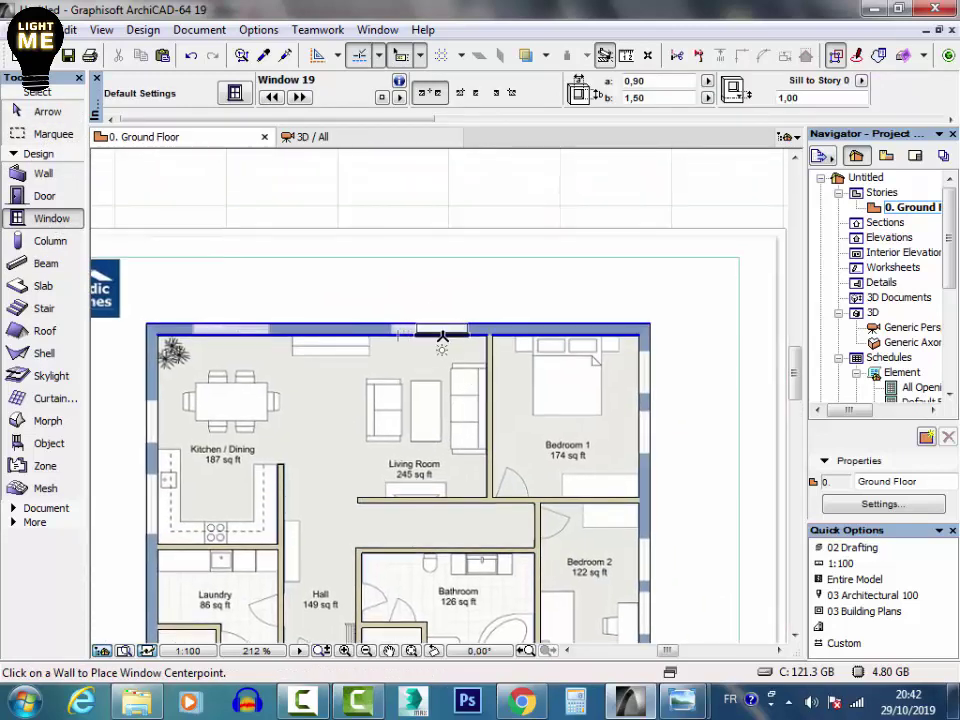
{"action": "left_click", "coordinate": [236, 92]}
{"action": "scroll", "coordinate": [389, 375], "scroll_direction": "up", "scroll_amount": 2}
{"action": "left_click", "coordinate": [239, 338]}
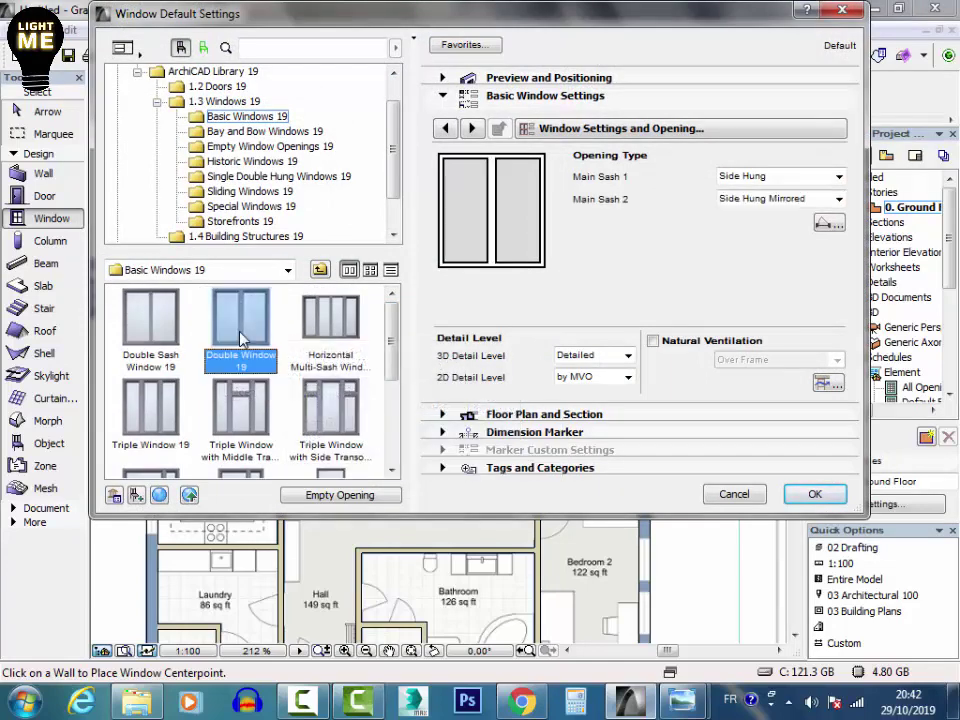
{"action": "left_click", "coordinate": [813, 496]}
Step: Place windows in the living room and kitchen/dining openings of the upper exterior wall
{"action": "left_click", "coordinate": [428, 335]}
{"action": "left_click", "coordinate": [443, 432]}
{"action": "left_click", "coordinate": [236, 335]}
{"action": "left_click", "coordinate": [251, 422]}
Step: Place a window in the upper opening of Bedroom 1's outer exterior wall
{"action": "middle_click_drag", "start_coordinate": [251, 422], "coordinate": [212, 329]}
{"action": "scroll", "coordinate": [605, 244], "scroll_direction": "up", "scroll_amount": 3}
{"action": "left_click", "coordinate": [555, 300]}
{"action": "left_click", "coordinate": [489, 304]}
Step: Stretch the Bedroom 1 window to a width of 0,74 so its ends match the reference opening
{"action": "left_click", "coordinate": [47, 111]}
{"action": "left_click", "coordinate": [577, 228]}
{"action": "left_click", "coordinate": [579, 252]}
{"action": "left_click", "coordinate": [577, 377]}
{"action": "left_click", "coordinate": [581, 334]}
{"action": "left_click", "coordinate": [580, 333]}
{"action": "left_click", "coordinate": [574, 316]}
{"action": "left_click", "coordinate": [609, 304]}
Step: Copy the resized window's settings and place matching windows in the remaining Bedroom 1 and Bedroom 2 openings
{"action": "mouse_move", "coordinate": [578, 259]}
{"action": "left_click", "coordinate": [579, 255], "text": "alt"}
{"action": "scroll", "coordinate": [507, 367], "scroll_direction": "down", "scroll_amount": 3}
{"action": "left_click", "coordinate": [508, 347]}
{"action": "left_click", "coordinate": [495, 345]}
{"action": "scroll", "coordinate": [505, 425], "scroll_direction": "down", "scroll_amount": 3}
{"action": "scroll", "coordinate": [465, 455], "scroll_direction": "up", "scroll_amount": 2}
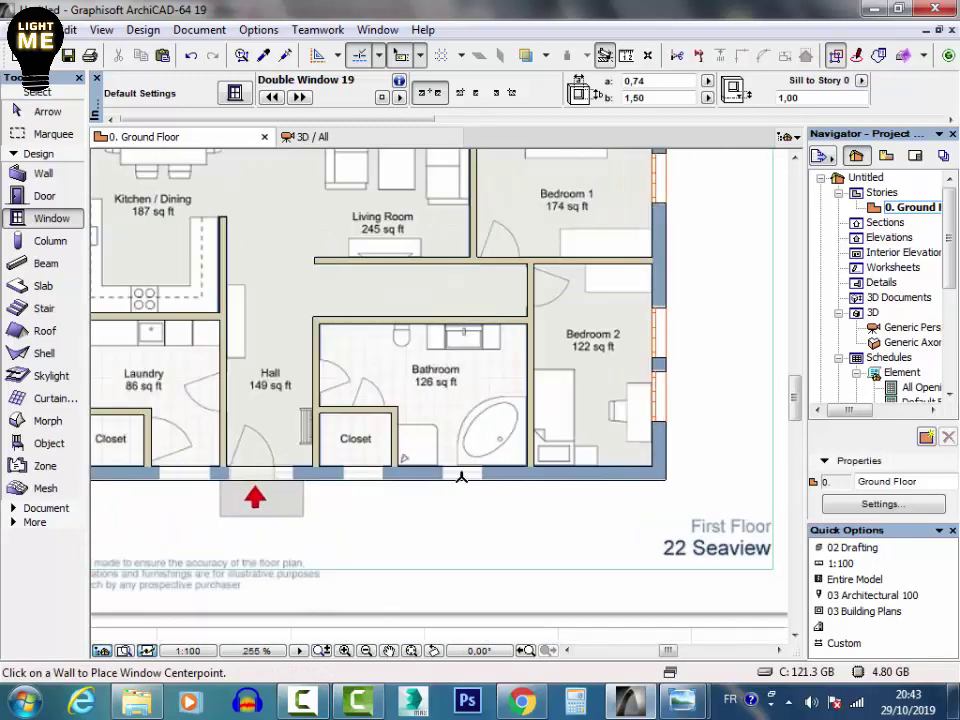
Step: Place matching windows in the Bathroom, closet and Laundry openings of the lower exterior wall
{"action": "left_click", "coordinate": [465, 466]}
{"action": "left_click", "coordinate": [462, 463]}
{"action": "middle_click_drag", "start_coordinate": [409, 471], "coordinate": [480, 462]}
{"action": "left_click", "coordinate": [431, 462]}
{"action": "left_click", "coordinate": [431, 449]}
{"action": "key", "text": "Escape"}
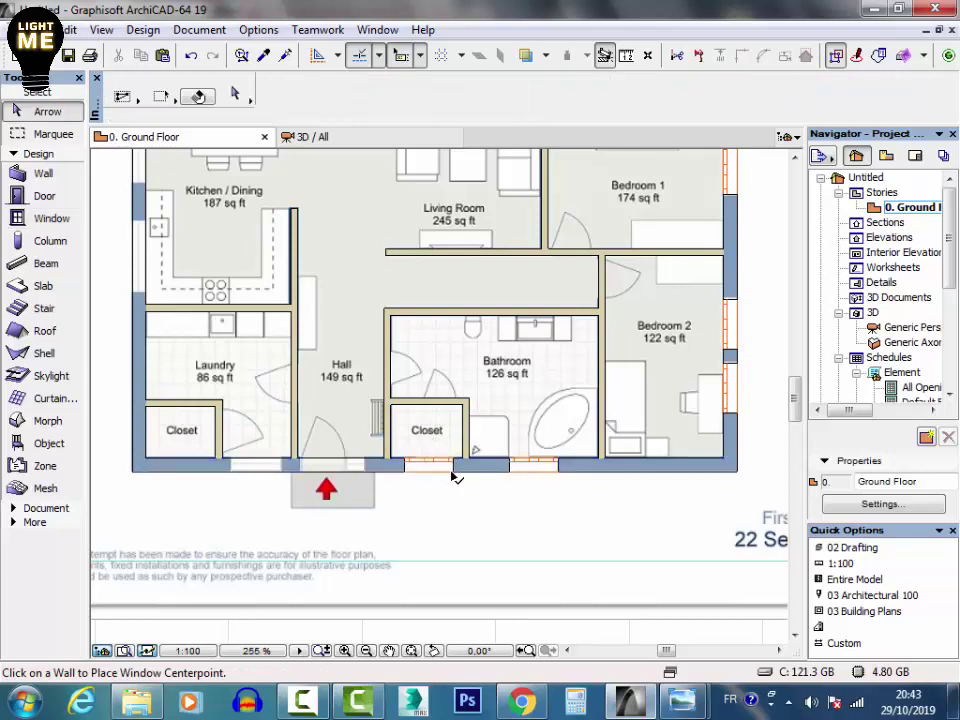
{"action": "left_click", "coordinate": [453, 477]}
{"action": "scroll", "coordinate": [455, 478], "scroll_direction": "up", "scroll_amount": 4}
{"action": "left_click", "coordinate": [462, 467]}
{"action": "left_click", "coordinate": [462, 462], "text": "alt"}
{"action": "scroll", "coordinate": [495, 478], "scroll_direction": "down", "scroll_amount": 1}
{"action": "scroll", "coordinate": [495, 478], "scroll_direction": "left", "scroll_amount": 5}
Step: Fit a window to the opening beside the kitchen sink in the kitchen's exterior wall
{"action": "scroll", "coordinate": [431, 321], "scroll_direction": "down", "scroll_amount": 6}
{"action": "scroll", "coordinate": [334, 396], "scroll_direction": "up", "scroll_amount": 4}
{"action": "left_click", "coordinate": [320, 380], "text": "shift"}
{"action": "left_click", "coordinate": [322, 407]}
{"action": "left_click", "coordinate": [333, 430]}
{"action": "key", "text": "s"}
{"action": "key", "text": "shift"}
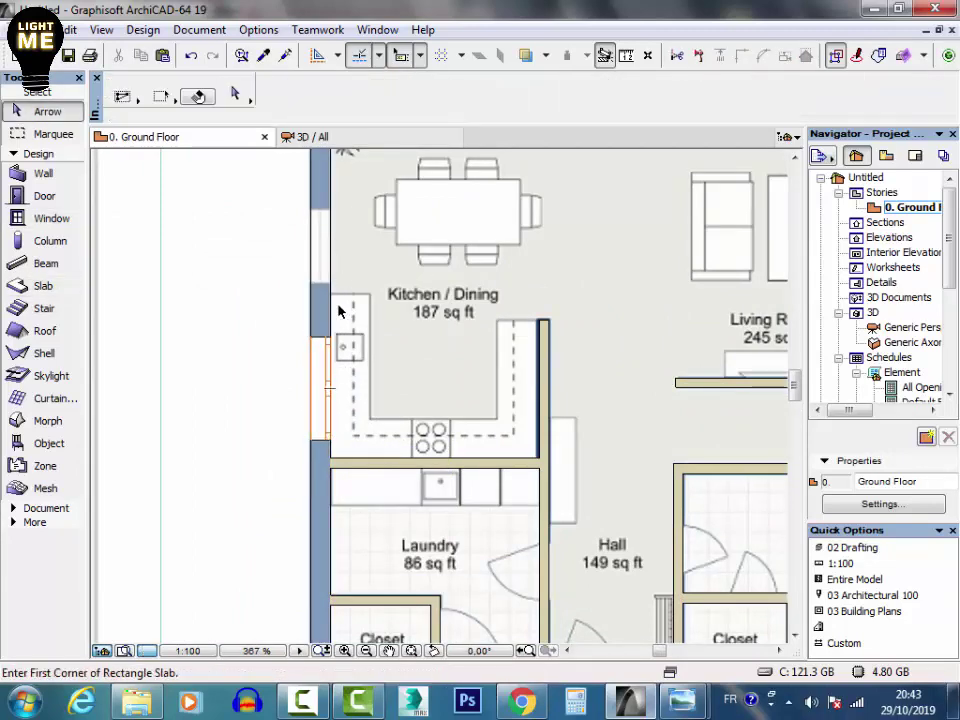
Step: Copy the kitchen window's settings and place another window in the dining area opening of the same exterior wall
{"action": "left_click", "coordinate": [331, 339], "text": "alt"}
{"action": "key", "text": "shift"}
{"action": "left_click", "coordinate": [331, 245]}
{"action": "left_click", "coordinate": [331, 198]}
Step: Stretch both ends of the dining area window to match the reference opening
{"action": "left_click", "coordinate": [331, 206]}
{"action": "left_click", "coordinate": [329, 248]}
{"action": "key", "text": "Escape"}
{"action": "left_click", "coordinate": [331, 298]}
{"action": "left_click", "coordinate": [331, 274]}
{"action": "left_click", "coordinate": [332, 275]}
{"action": "left_click", "coordinate": [332, 276]}
{"action": "scroll", "coordinate": [463, 437], "scroll_direction": "down", "scroll_amount": 4}
{"action": "scroll", "coordinate": [463, 437], "scroll_direction": "up", "scroll_amount": 4}
{"action": "key", "text": "Escape"}
Step: Place a 0,80 wide Door 19 in the Bedroom 1 partition at the corridor, swinging into the bedroom
{"action": "left_click", "coordinate": [44, 196]}
{"action": "middle_click_drag", "start_coordinate": [661, 497], "coordinate": [394, 453]}
{"action": "left_click", "coordinate": [634, 81]}
{"action": "scroll", "coordinate": [497, 440], "scroll_direction": "up", "scroll_amount": 3}
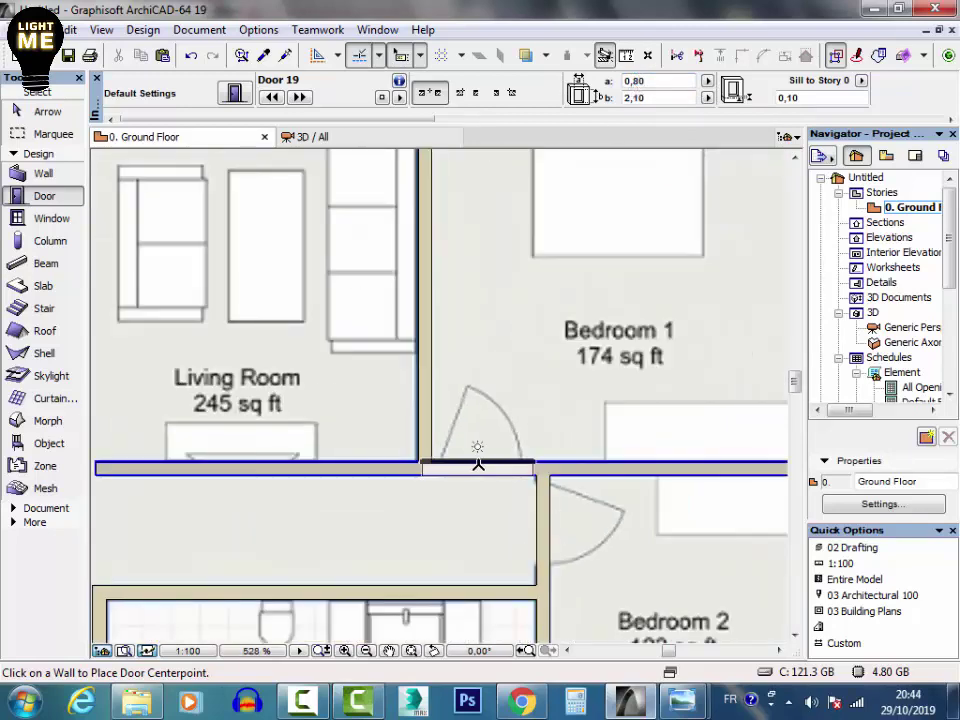
{"action": "left_click", "coordinate": [488, 462]}
{"action": "left_click", "coordinate": [407, 281]}
Step: Stretch the Bedroom 1 door to a width of 0,74
{"action": "left_click", "coordinate": [40, 111]}
{"action": "left_click", "coordinate": [543, 468]}
{"action": "left_click", "coordinate": [543, 478]}
{"action": "left_click", "coordinate": [538, 476]}
{"action": "key", "text": "Escape"}
{"action": "key", "text": "Escape"}
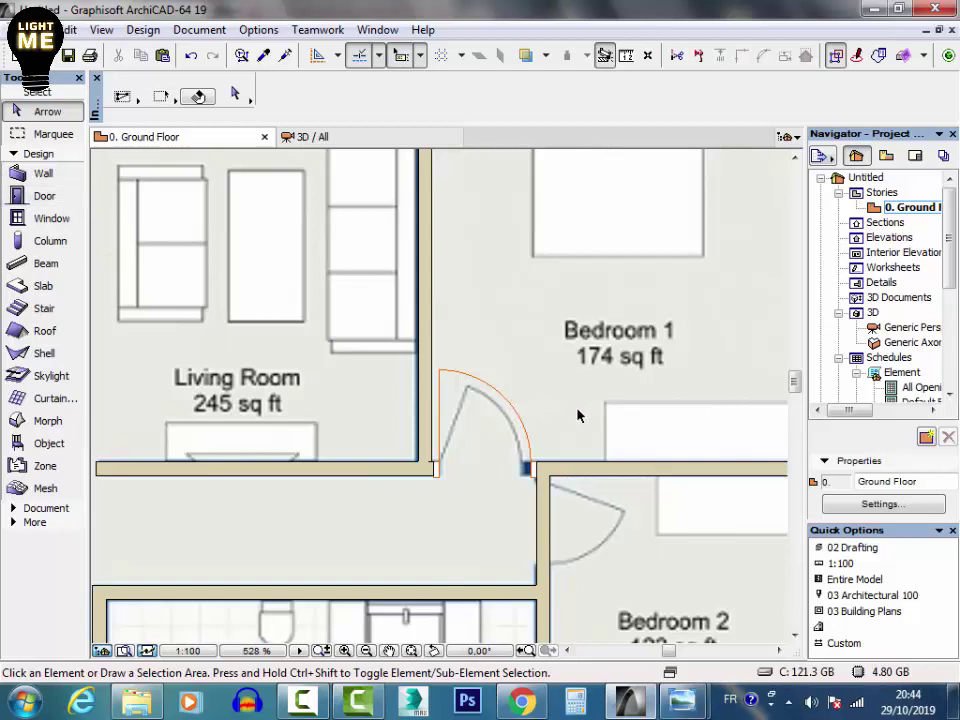
Step: Copy the Bedroom 1 door's settings and place matching doors at Bedroom 2 and at the bathroom closet
{"action": "left_click", "coordinate": [439, 365], "text": "alt"}
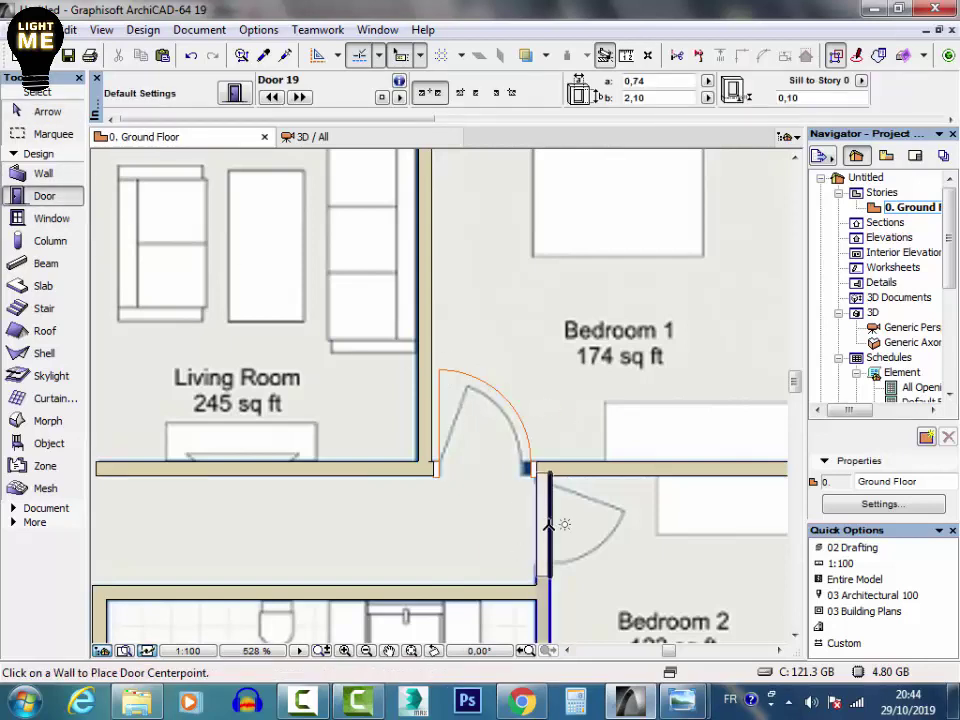
{"action": "left_click", "coordinate": [553, 528]}
{"action": "scroll", "coordinate": [532, 370], "scroll_direction": "down", "scroll_amount": 4}
{"action": "scroll", "coordinate": [513, 532], "scroll_direction": "up", "scroll_amount": 2}
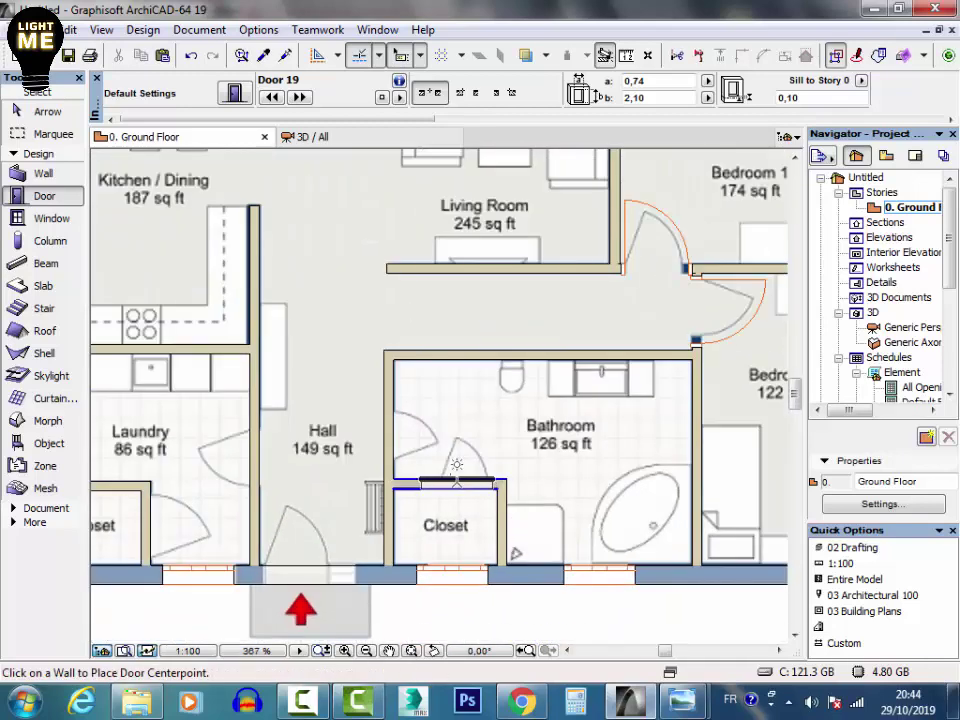
{"action": "left_click", "coordinate": [458, 481]}
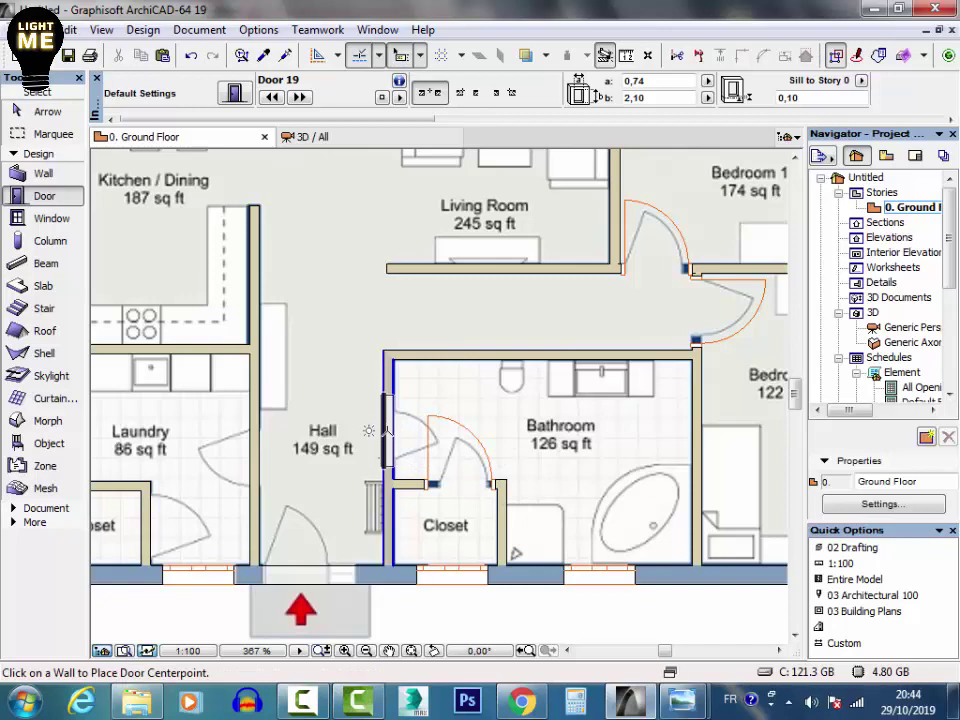
Step: Place a door between the hall and the bathroom, and reduce the bathroom closet door's drawn swing angle
{"action": "left_click", "coordinate": [388, 430]}
{"action": "left_click", "coordinate": [418, 429]}
{"action": "left_click", "coordinate": [432, 421], "text": "shift"}
{"action": "left_click", "coordinate": [473, 431], "text": "shift"}
Step: Place doors at the laundry closet and between the hall and the laundry
{"action": "middle_click_drag", "start_coordinate": [419, 451], "coordinate": [637, 407]}
{"action": "left_click", "coordinate": [364, 478]}
{"action": "left_click", "coordinate": [455, 403]}
{"action": "left_click", "coordinate": [471, 411]}
Step: Set the default door type to a hinged Door with Sidelight for the main entrance
{"action": "scroll", "coordinate": [431, 357], "scroll_direction": "down", "scroll_amount": 3}
{"action": "middle_click_drag", "start_coordinate": [720, 545], "coordinate": [440, 460]}
{"action": "middle_click_drag", "start_coordinate": [345, 467], "coordinate": [615, 405]}
{"action": "scroll", "coordinate": [430, 447], "scroll_direction": "up", "scroll_amount": 5}
{"action": "left_click", "coordinate": [47, 111]}
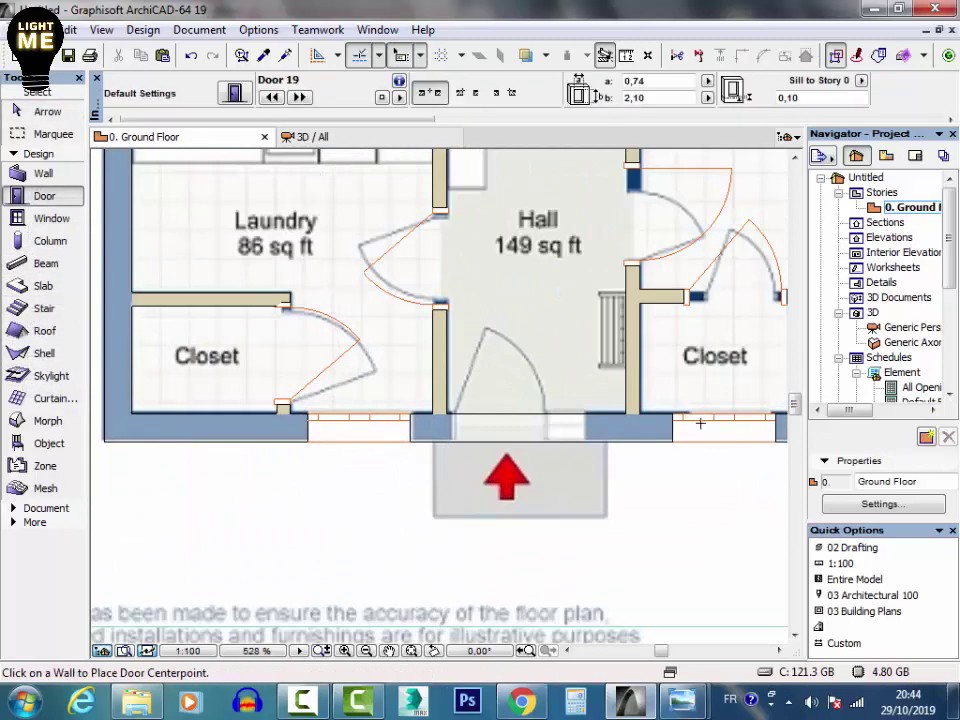
{"action": "key", "text": "ctrl+t"}
{"action": "left_click", "coordinate": [318, 485]}
{"action": "left_click", "coordinate": [152, 490]}
{"action": "left_click", "coordinate": [814, 561]}
Step: Place the sidelight door in the hall entrance opening of the lower exterior wall and stretch it to the opening
{"action": "left_click", "coordinate": [540, 415]}
{"action": "key", "text": "shift"}
{"action": "left_click", "coordinate": [628, 434]}
{"action": "left_click", "coordinate": [624, 440]}
{"action": "key", "text": "Escape"}
{"action": "left_click", "coordinate": [443, 421]}
{"action": "left_click", "coordinate": [448, 424]}
Step: Select the reference floor plan image and clear it from the modelled plan
{"action": "scroll", "coordinate": [448, 440], "scroll_direction": "down", "scroll_amount": 8}
{"action": "left_click", "coordinate": [588, 231]}
{"action": "left_click_drag", "start_coordinate": [649, 180], "coordinate": [320, 530]}
{"action": "right_click", "coordinate": [320, 530]}
{"action": "left_click", "coordinate": [381, 529]}
{"action": "scroll", "coordinate": [446, 589], "scroll_direction": "up", "scroll_amount": 3}
Step: Select all placed doors and open their shared selection settings
{"action": "left_click", "coordinate": [43, 173]}
{"action": "left_click", "coordinate": [50, 196]}
{"action": "key", "text": "ctrl+a"}
{"action": "left_click", "coordinate": [234, 92]}
Step: Set the 3D opening angle of all selected doors to 45° in their opening type and angle settings
{"action": "left_click", "coordinate": [547, 482]}
{"action": "mouse_move", "coordinate": [843, 287]}
{"action": "left_mouse_down"}
{"action": "mouse_move", "coordinate": [843, 320]}
{"action": "mouse_move", "coordinate": [845, 262]}
{"action": "left_mouse_up"}
{"action": "left_click", "coordinate": [527, 163]}
{"action": "left_click", "coordinate": [478, 198]}
{"action": "left_click", "coordinate": [477, 196]}
{"action": "left_click", "coordinate": [477, 196]}
{"action": "left_click", "coordinate": [474, 196]}
{"action": "left_click", "coordinate": [474, 196]}
{"action": "left_click", "coordinate": [474, 196]}
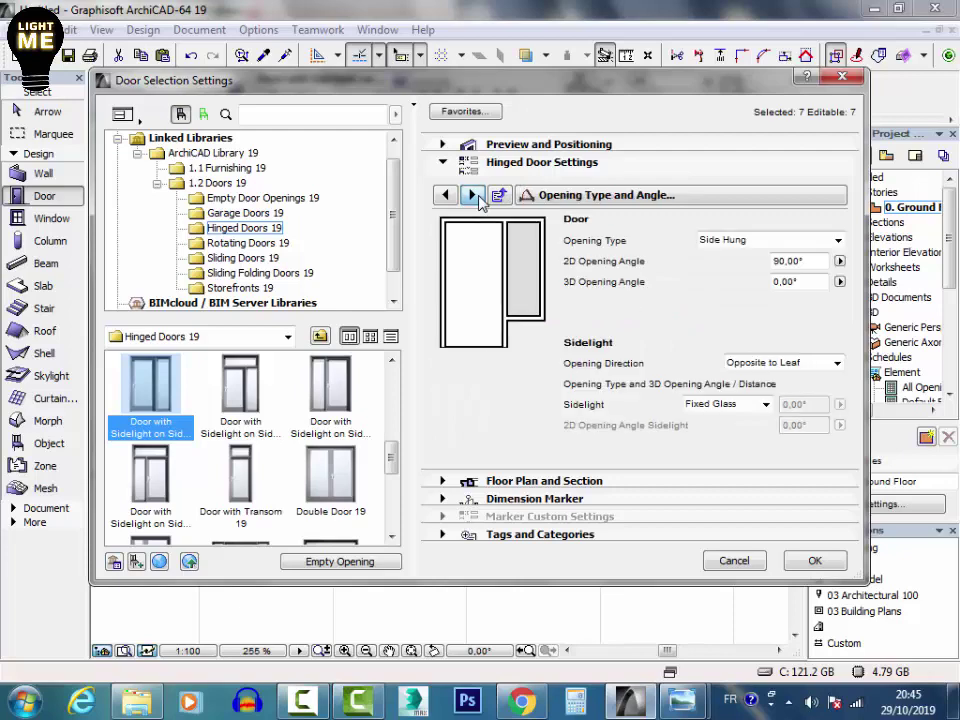
{"action": "left_click", "coordinate": [790, 282]}
{"action": "key", "text": "BackSpace"}
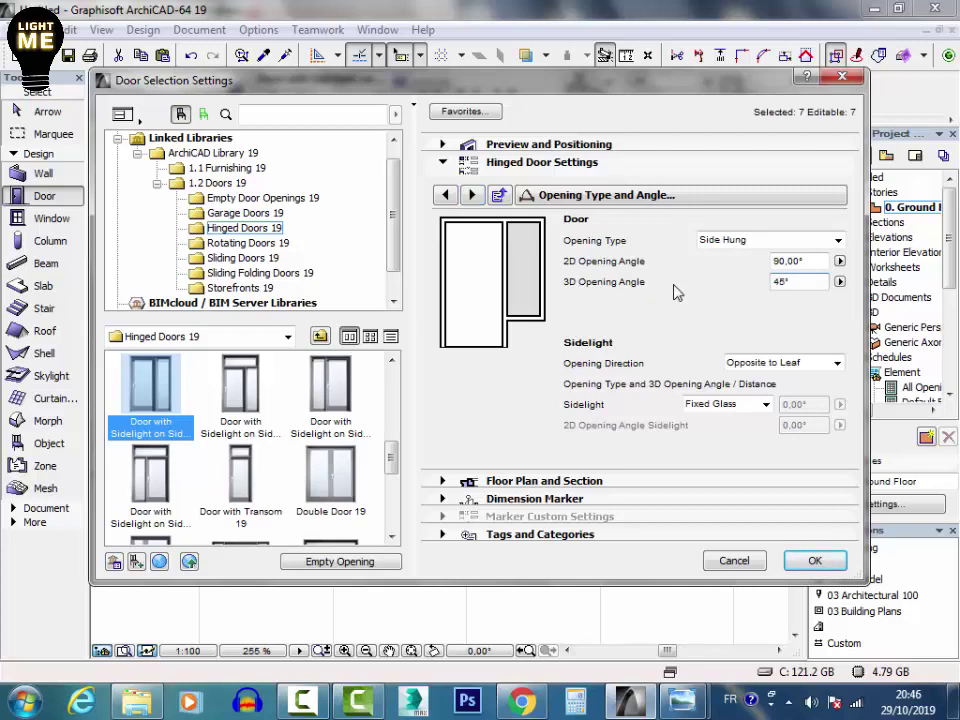
{"action": "key", "text": "Return"}
Step: Display the model in the 3D view and examine how the doors open
{"action": "scroll", "coordinate": [422, 392], "scroll_direction": "down", "scroll_amount": 4}
{"action": "left_click", "coordinate": [50, 115]}
{"action": "left_click", "coordinate": [355, 143]}
{"action": "left_click", "coordinate": [259, 650]}
{"action": "left_click_drag", "start_coordinate": [489, 343], "coordinate": [440, 470]}
{"action": "left_click_drag", "start_coordinate": [568, 445], "coordinate": [411, 381]}
Step: Select all doors in the 3D view and choose another door leaf style in their shared hinged door settings
{"action": "left_click", "coordinate": [62, 176]}
{"action": "left_click", "coordinate": [60, 196]}
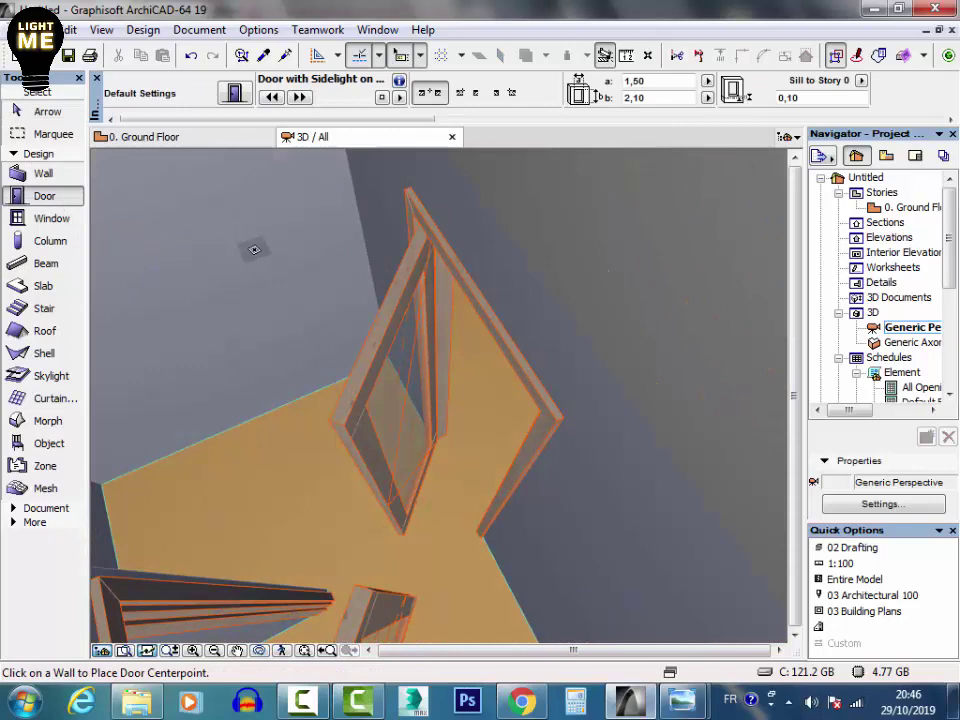
{"action": "key", "text": "ctrl+a"}
{"action": "scroll", "coordinate": [415, 298], "scroll_direction": "down", "scroll_amount": 5}
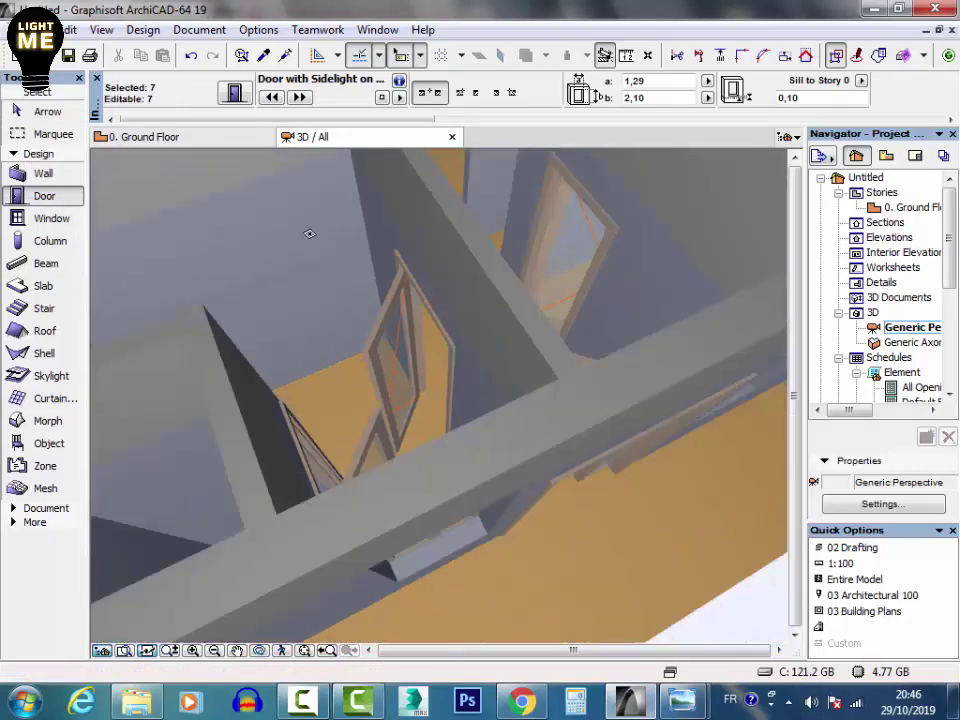
{"action": "left_click", "coordinate": [234, 94]}
{"action": "left_click", "coordinate": [474, 195]}
{"action": "left_click", "coordinate": [474, 195]}
{"action": "double_click", "coordinate": [448, 195]}
{"action": "left_click", "coordinate": [447, 196]}
{"action": "left_click", "coordinate": [447, 195]}
{"action": "left_click", "coordinate": [472, 195]}
{"action": "left_click", "coordinate": [617, 290]}
{"action": "left_click", "coordinate": [729, 311]}
{"action": "left_click", "coordinate": [815, 560]}
Step: Clear the door selection and inspect the changed doors around the main entrance
{"action": "left_click", "coordinate": [52, 111]}
{"action": "key", "text": "Escape"}
{"action": "middle_click_drag", "start_coordinate": [480, 314], "coordinate": [390, 349], "text": "shift"}
Step: Select every door except the main entrance door and choose a different leaf style for these interior doors
{"action": "left_click", "coordinate": [45, 195]}
{"action": "key", "text": "ctrl+a"}
{"action": "middle_click_drag", "start_coordinate": [601, 415], "coordinate": [471, 358], "text": "shift"}
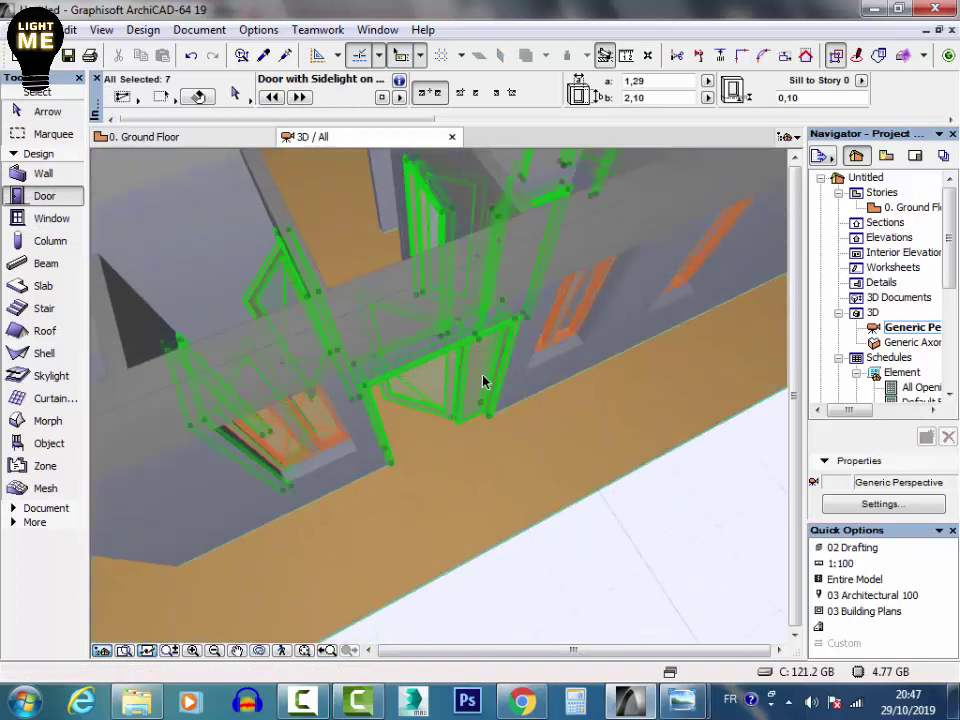
{"action": "left_click", "coordinate": [514, 327], "text": "shift"}
{"action": "middle_click_drag", "start_coordinate": [514, 328], "coordinate": [311, 151], "text": "shift"}
{"action": "left_click", "coordinate": [234, 92]}
{"action": "left_click", "coordinate": [472, 195]}
{"action": "left_click", "coordinate": [536, 296]}
{"action": "scroll", "coordinate": [690, 530], "scroll_direction": "down", "scroll_amount": 5}
{"action": "scroll", "coordinate": [695, 550], "scroll_direction": "down", "scroll_amount": 5}
{"action": "left_click", "coordinate": [720, 395]}
{"action": "left_click", "coordinate": [808, 560]}
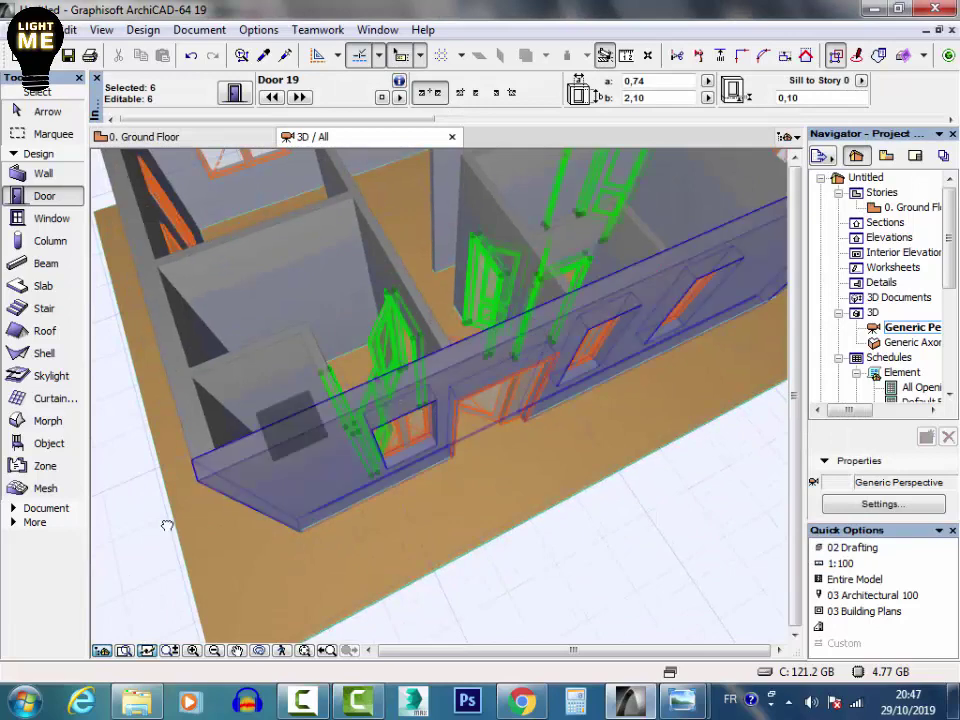
Step: Save the whole 3D house model as a 3DStudio File (*.3ds) in the FLOOR PLAN TUTO folder
{"action": "middle_click_drag", "start_coordinate": [164, 528], "coordinate": [477, 387], "text": "shift"}
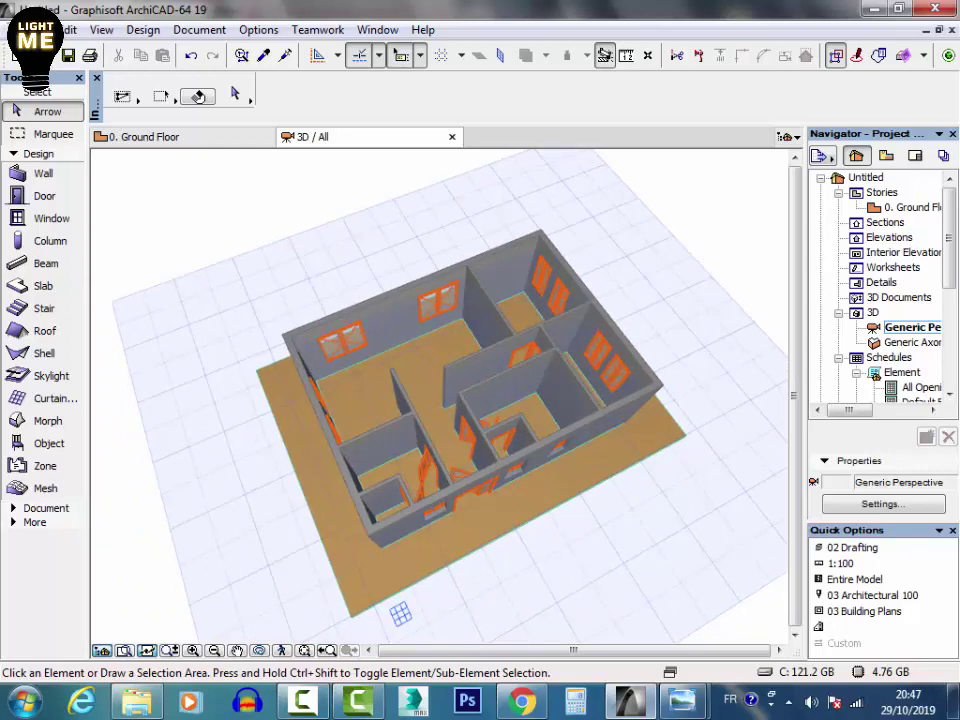
{"action": "left_click", "coordinate": [30, 29]}
{"action": "left_click", "coordinate": [100, 175]}
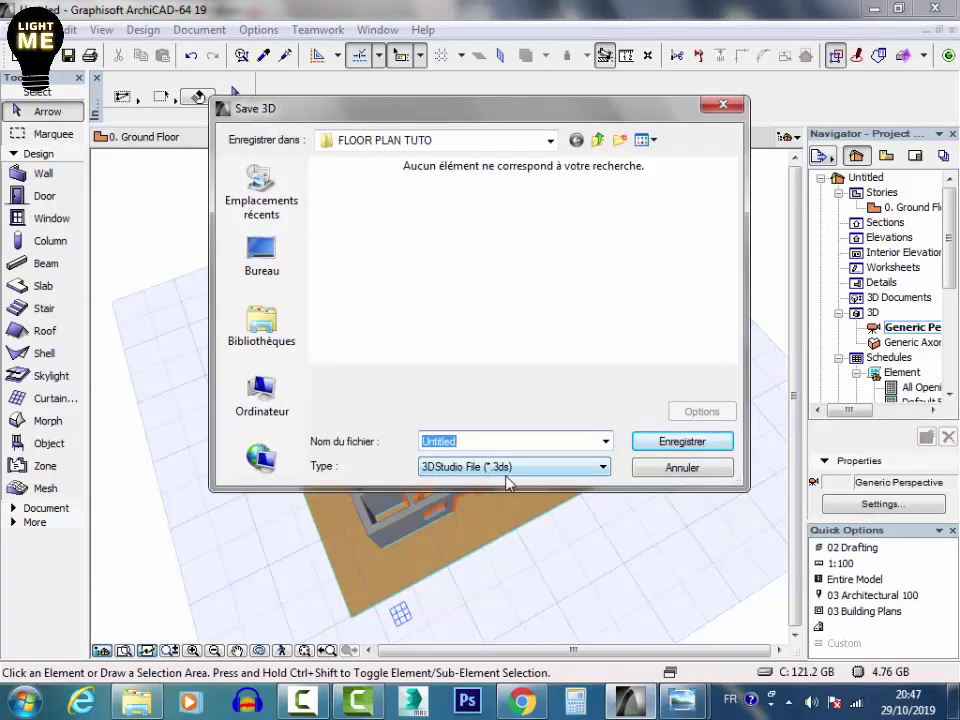
{"action": "left_click", "coordinate": [711, 446]}
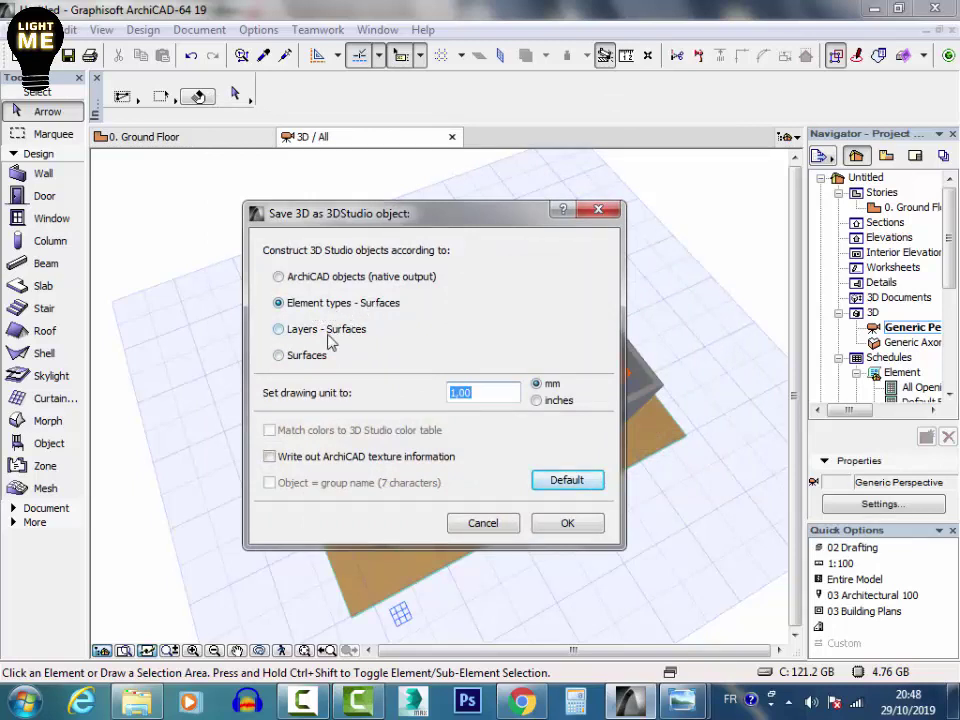
Step: Set the drawing unit of the 3DStudio export to 1000 mm
{"action": "left_click_drag", "start_coordinate": [549, 221], "coordinate": [575, 237]}
{"action": "left_click", "coordinate": [531, 415]}
{"action": "left_click_drag", "start_coordinate": [531, 416], "coordinate": [407, 418]}
{"action": "type", "text": "1000"}
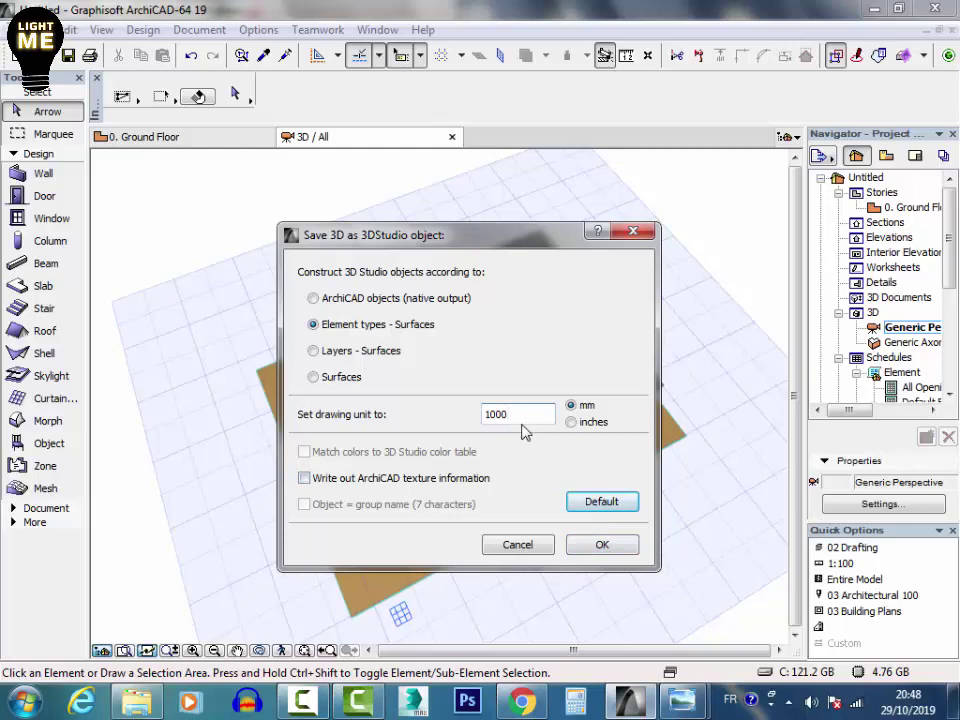